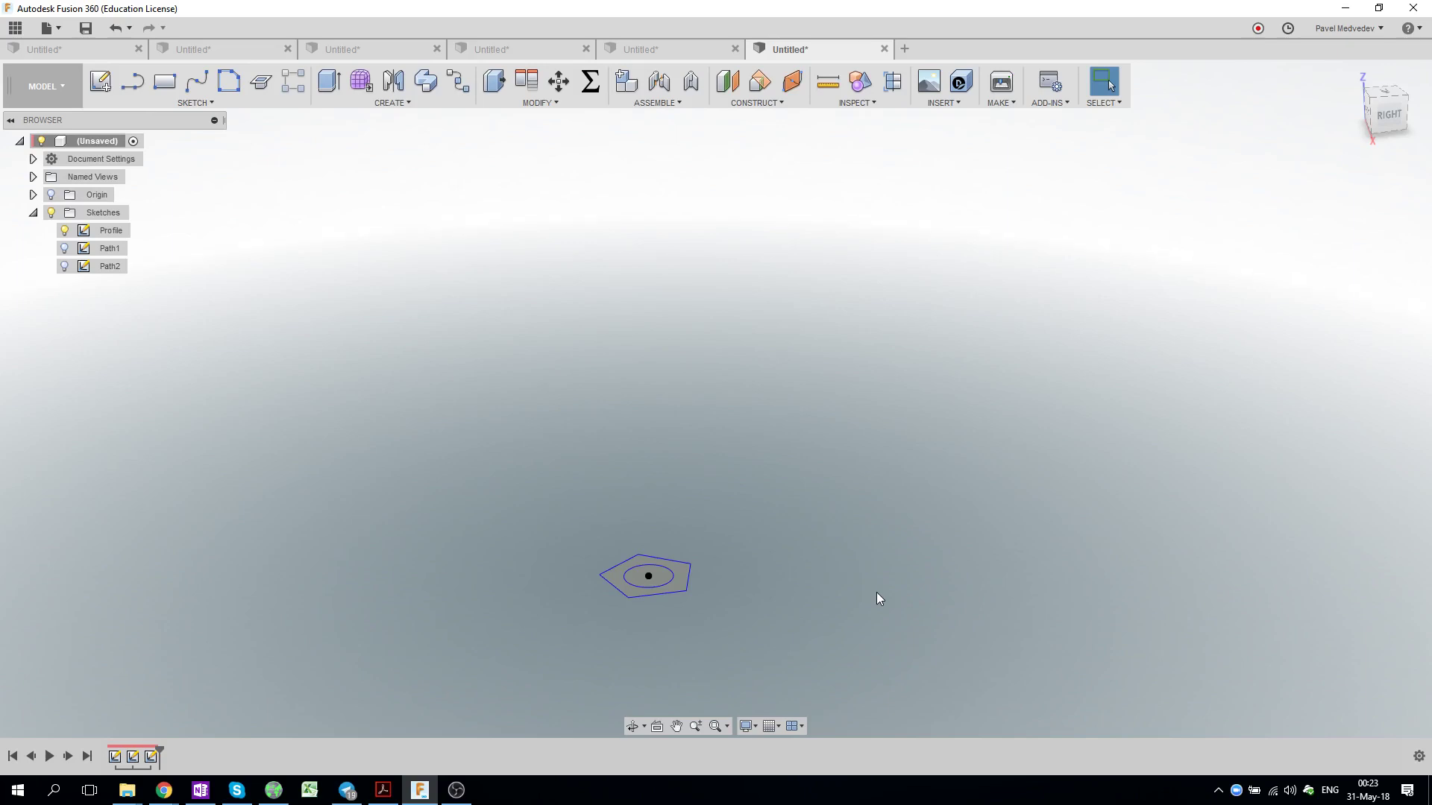
Browse the Create menu and workspace list, then return to the solid modelling workspace.
{"action": "left_click", "coordinate": [429, 103]}
{"action": "left_click", "coordinate": [678, 582]}
{"action": "left_click", "coordinate": [47, 88]}
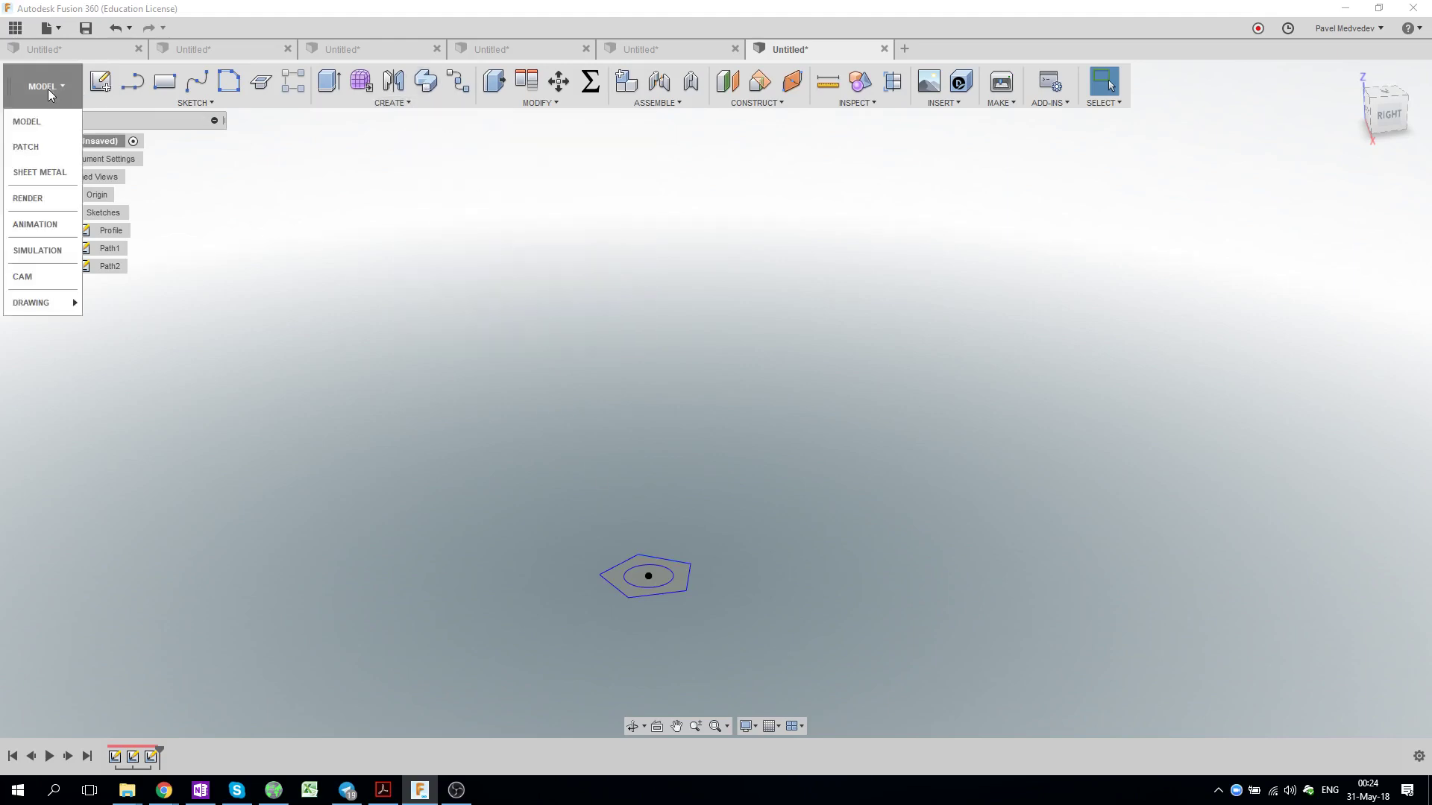
{"action": "left_click", "coordinate": [47, 145]}
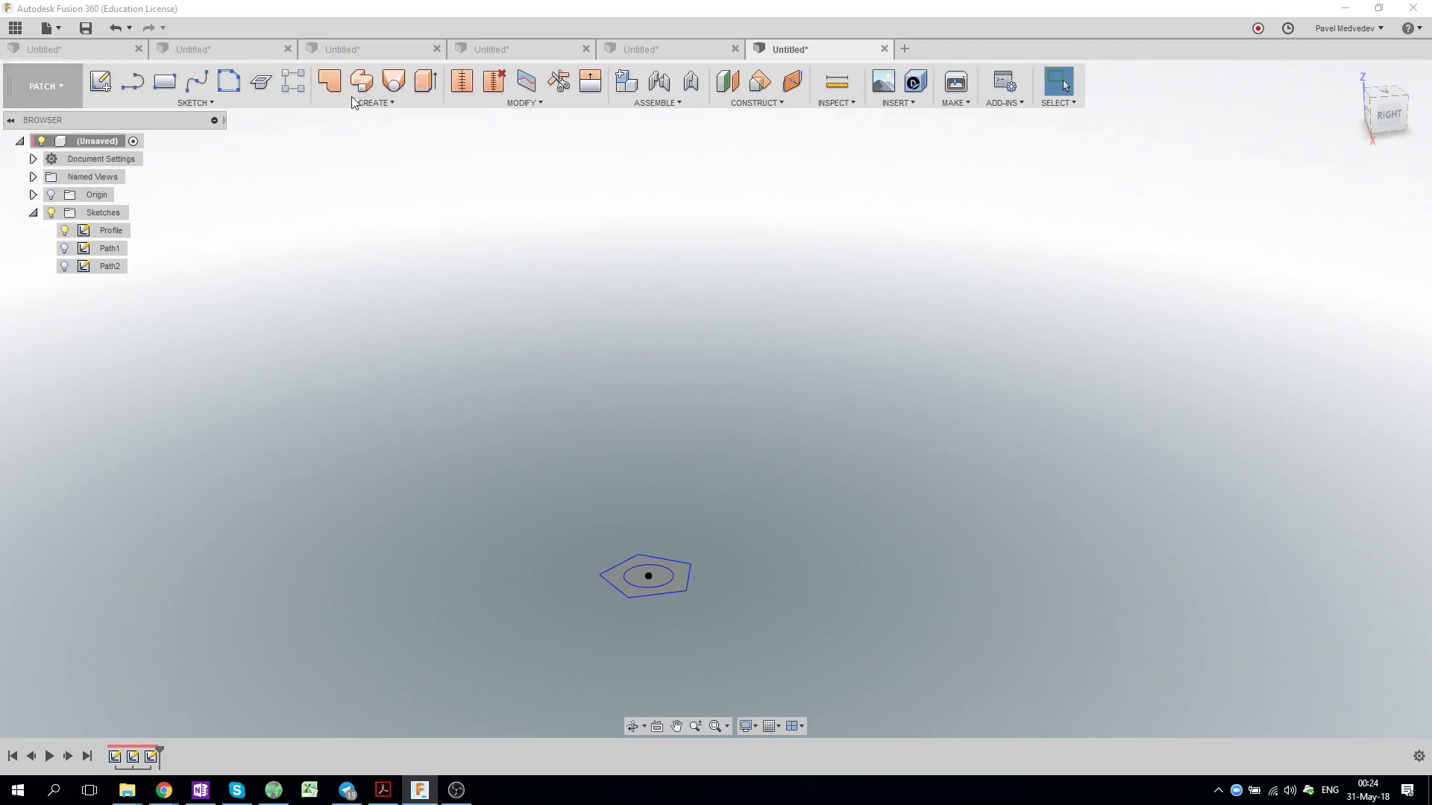
{"action": "left_click", "coordinate": [61, 87]}
{"action": "left_click", "coordinate": [48, 123]}
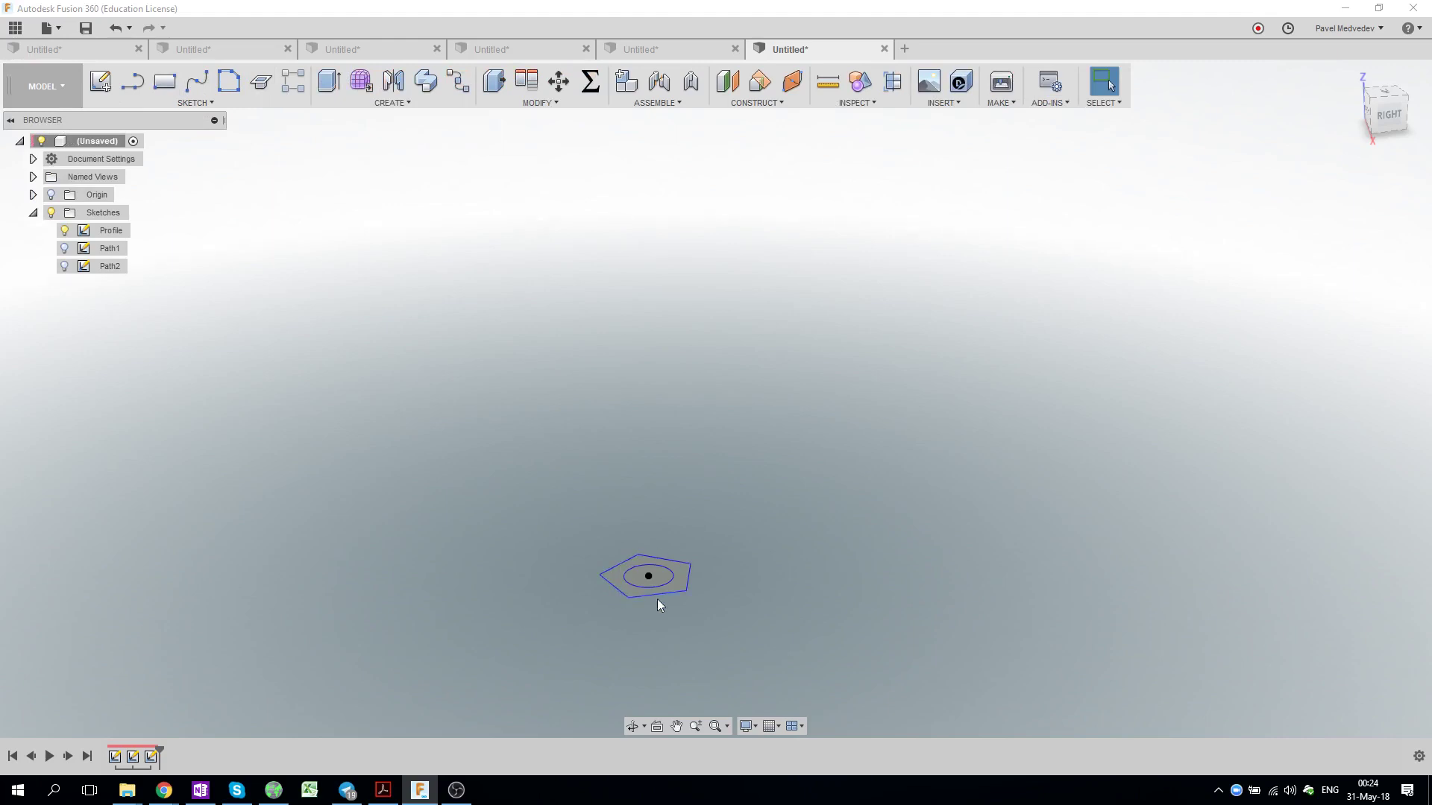
Show Path1, sweep the pentagon along it into Body2, then hide Body2.
{"action": "left_click", "coordinate": [64, 248]}
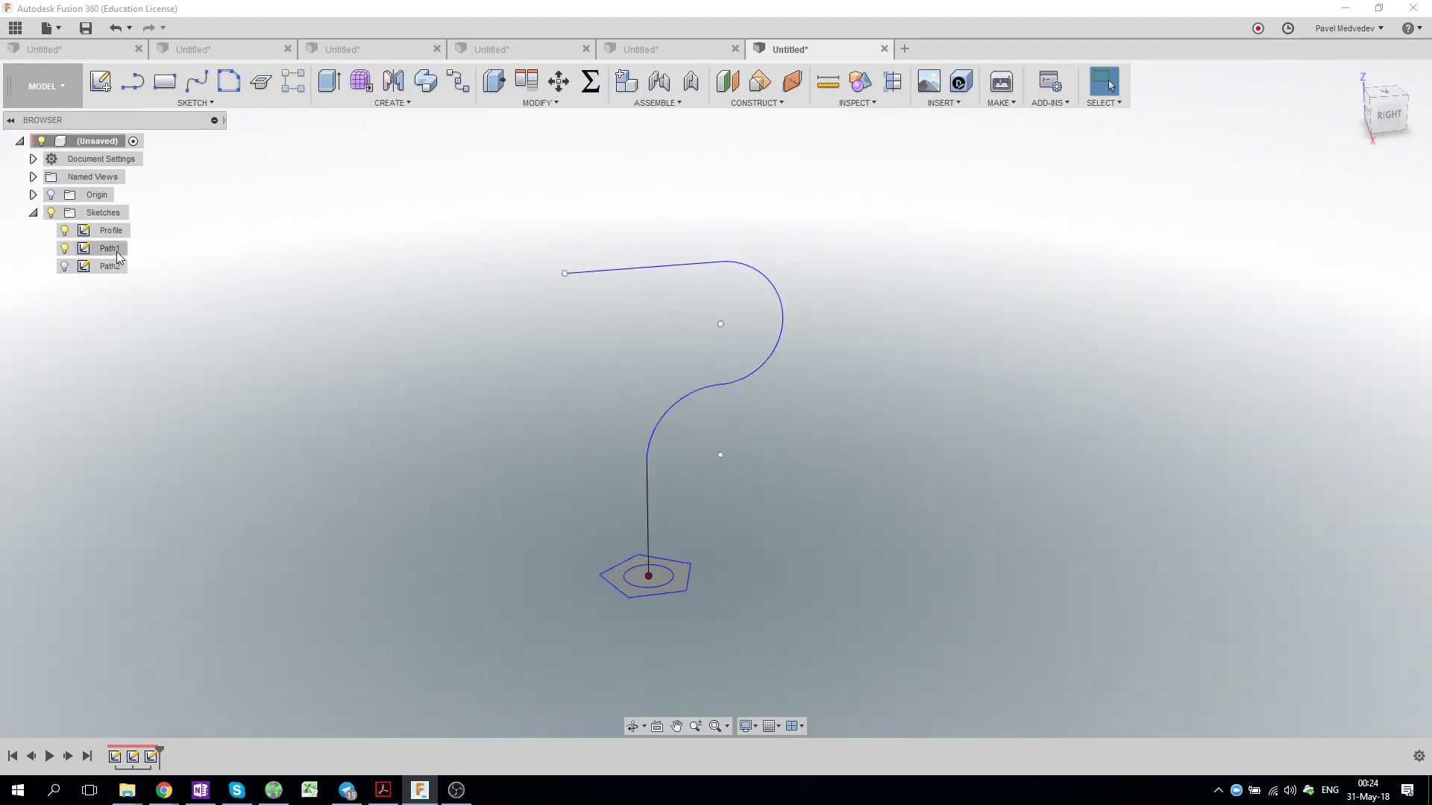
{"action": "left_click", "coordinate": [425, 81]}
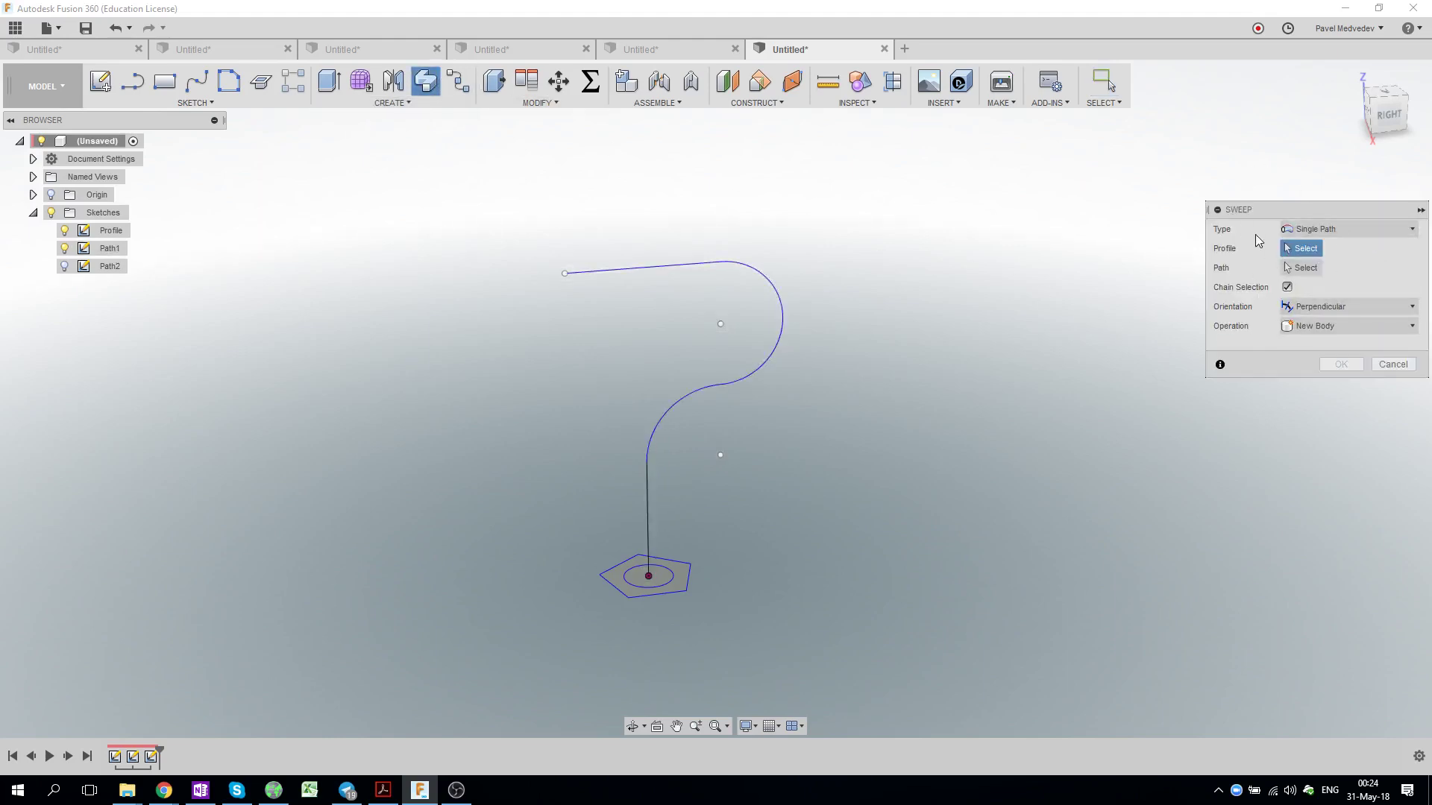
{"action": "left_click", "coordinate": [685, 572]}
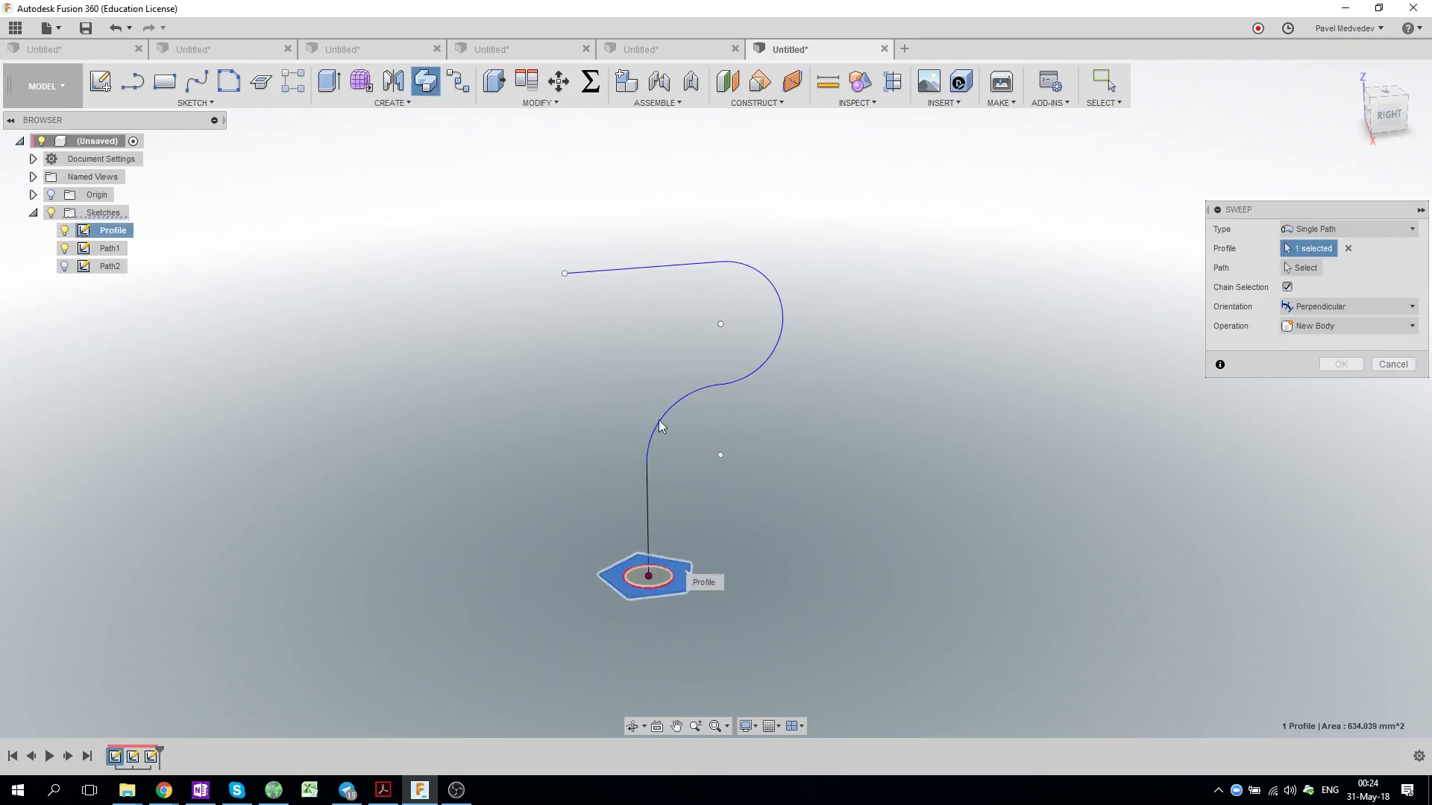
{"action": "left_click", "coordinate": [1302, 268]}
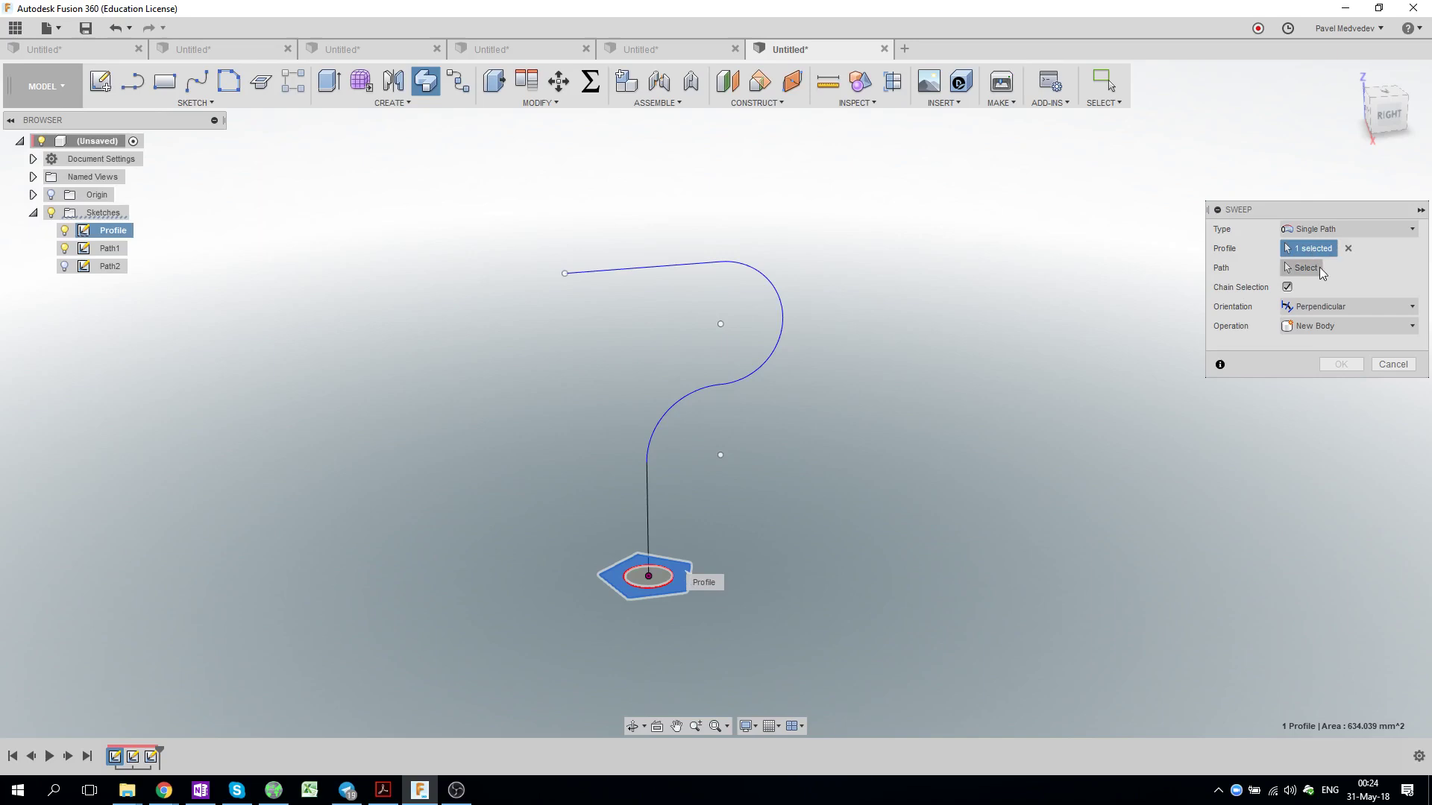
{"action": "left_click", "coordinate": [694, 397]}
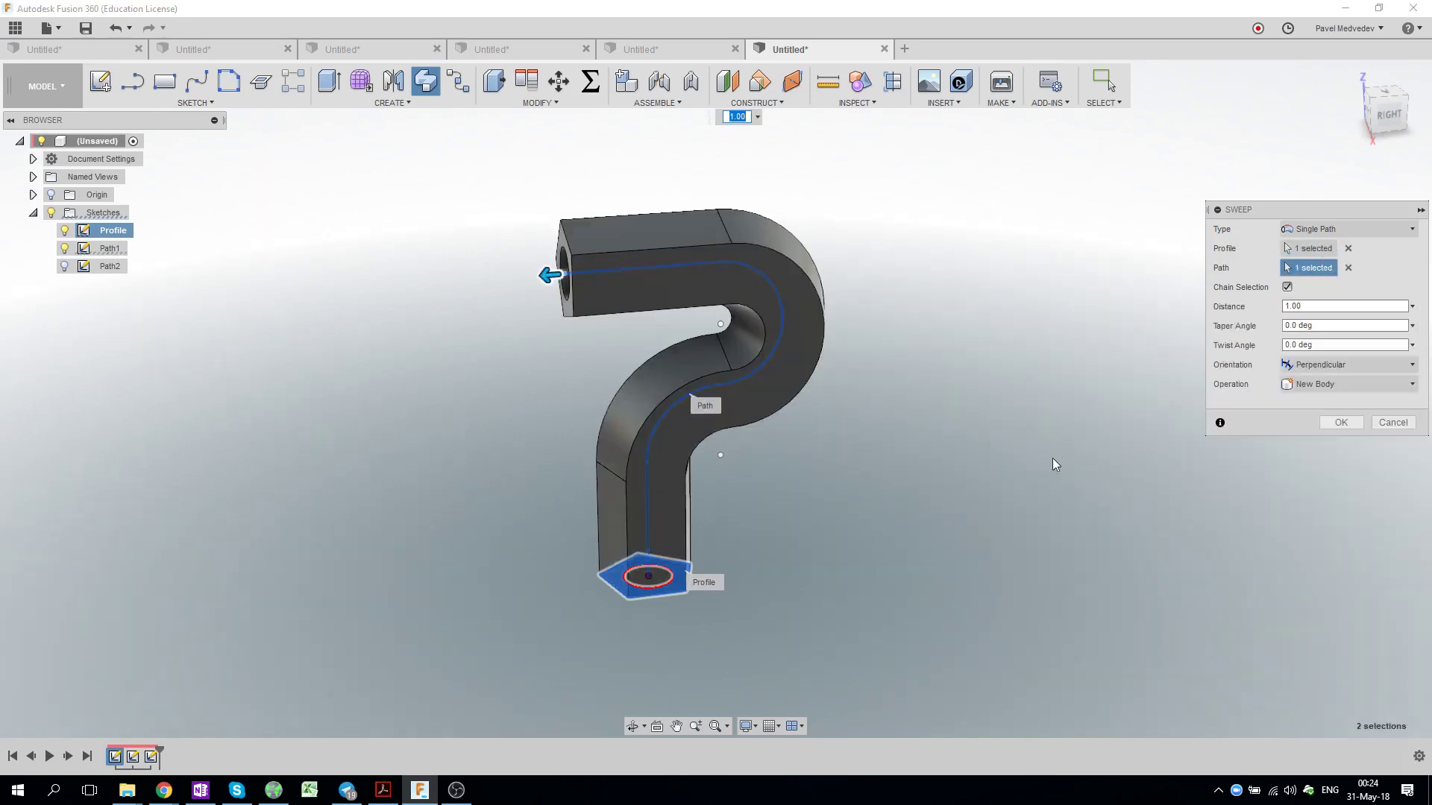
{"action": "left_click", "coordinate": [1340, 422]}
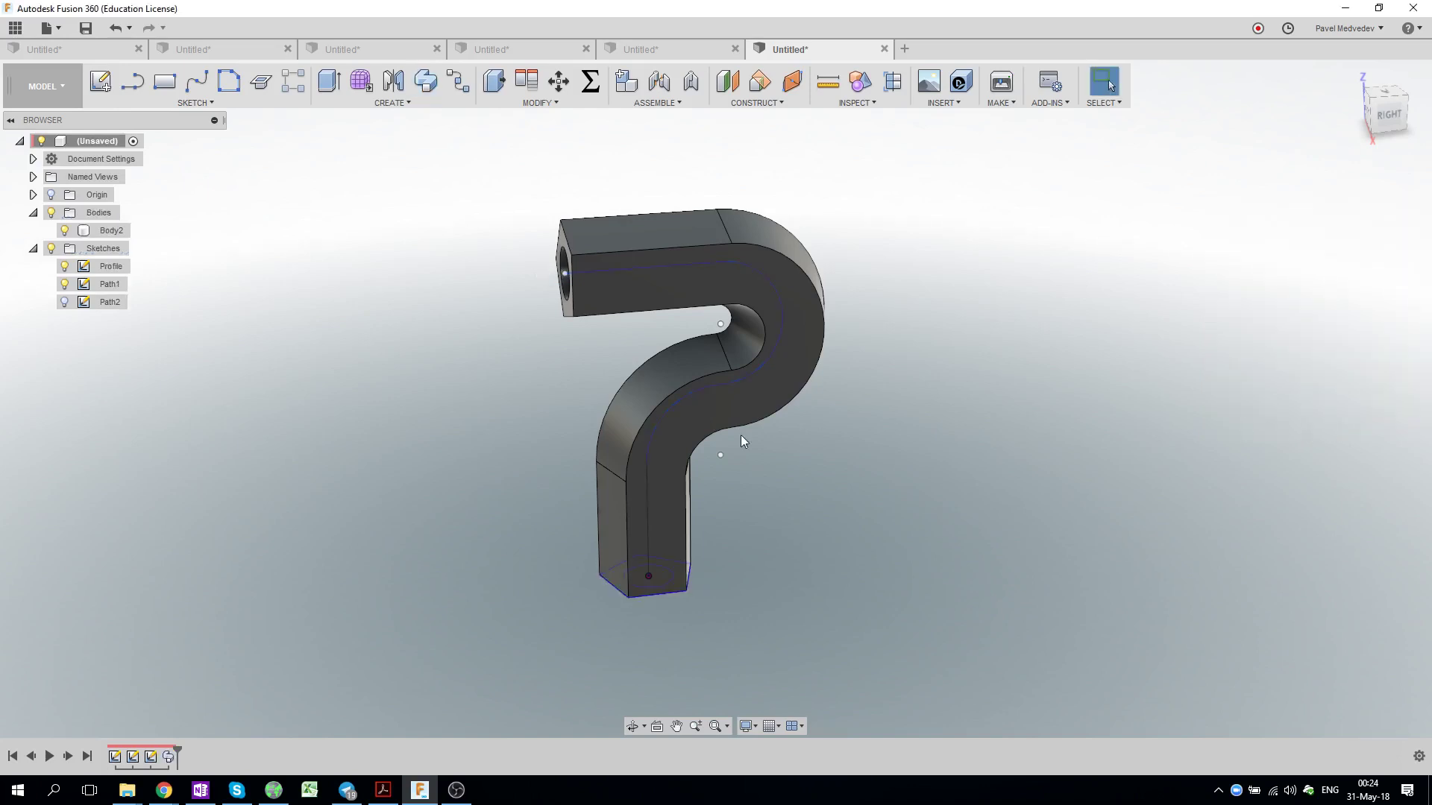
{"action": "left_click", "coordinate": [64, 231]}
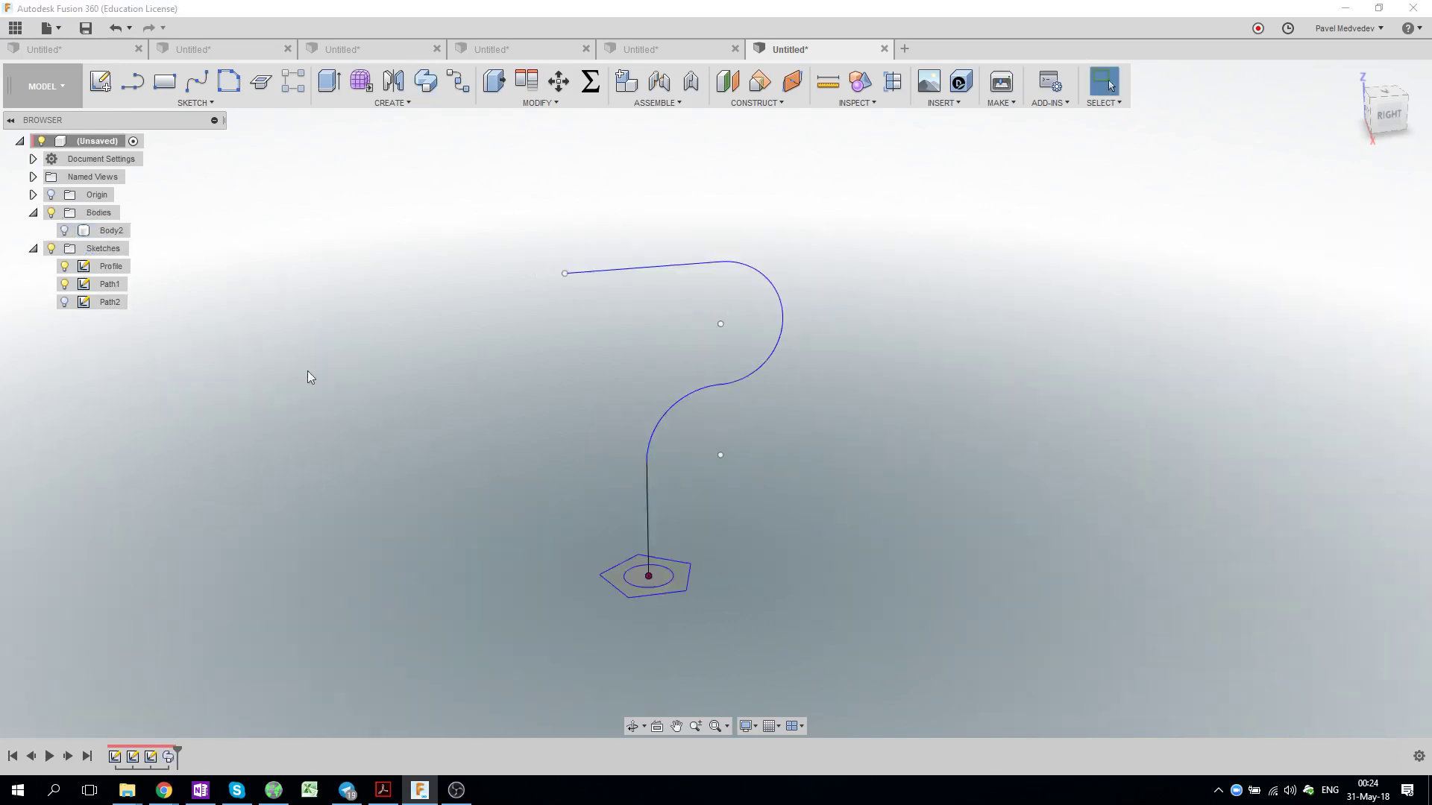
Swap visibility from Path1 to Path2 and sweep the pentagon along Path2 into Body3.
{"action": "left_click", "coordinate": [65, 284]}
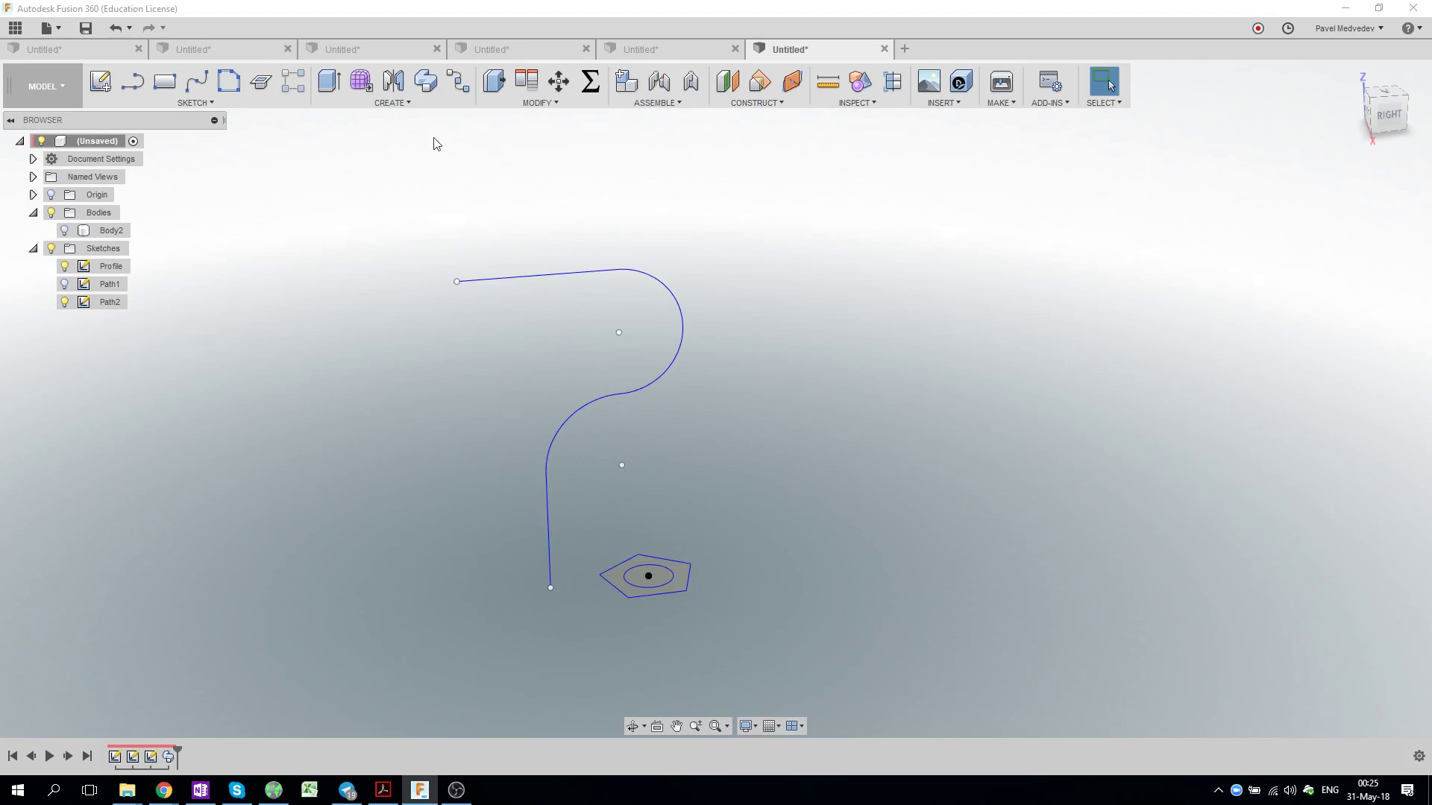
{"action": "left_click", "coordinate": [425, 80]}
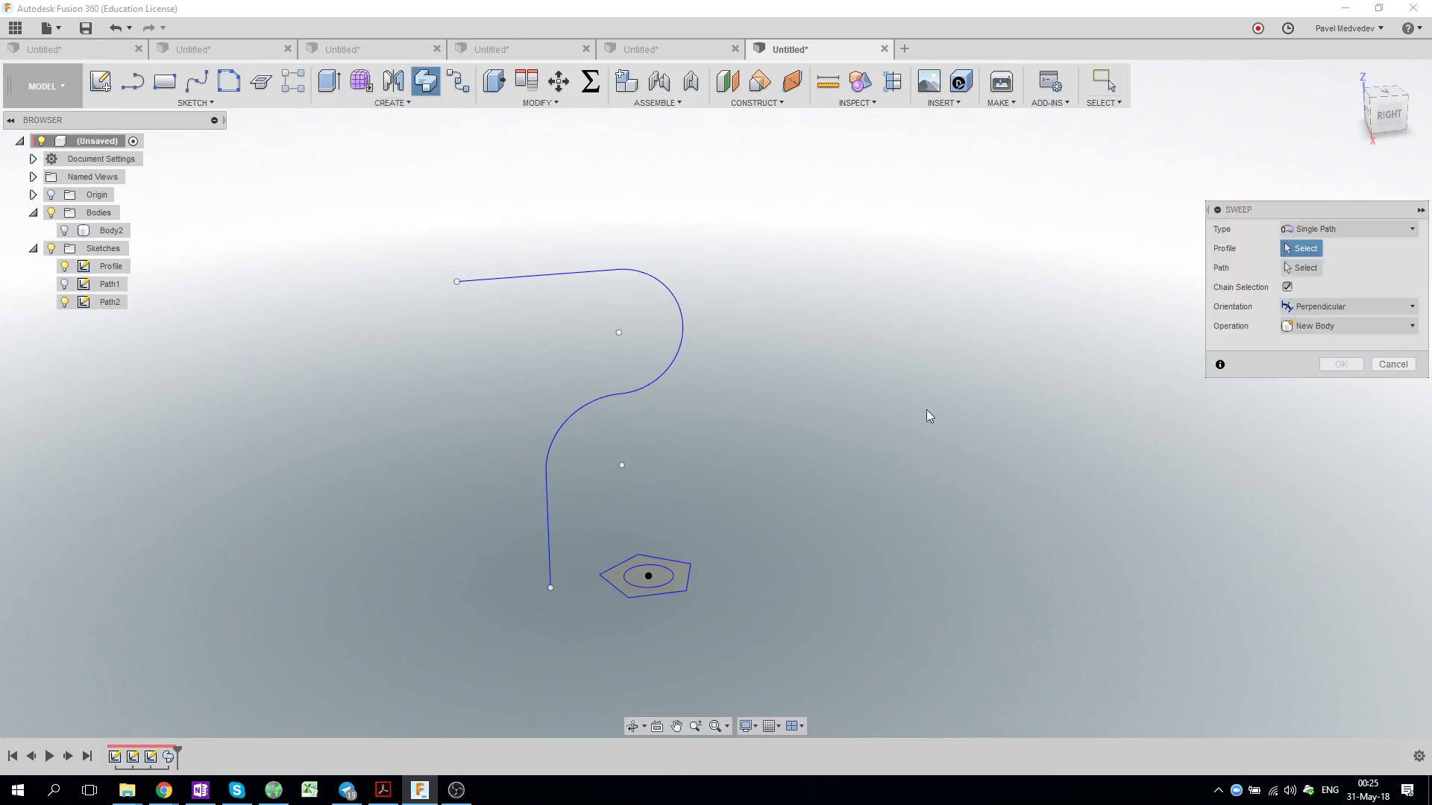
{"action": "left_click", "coordinate": [684, 579]}
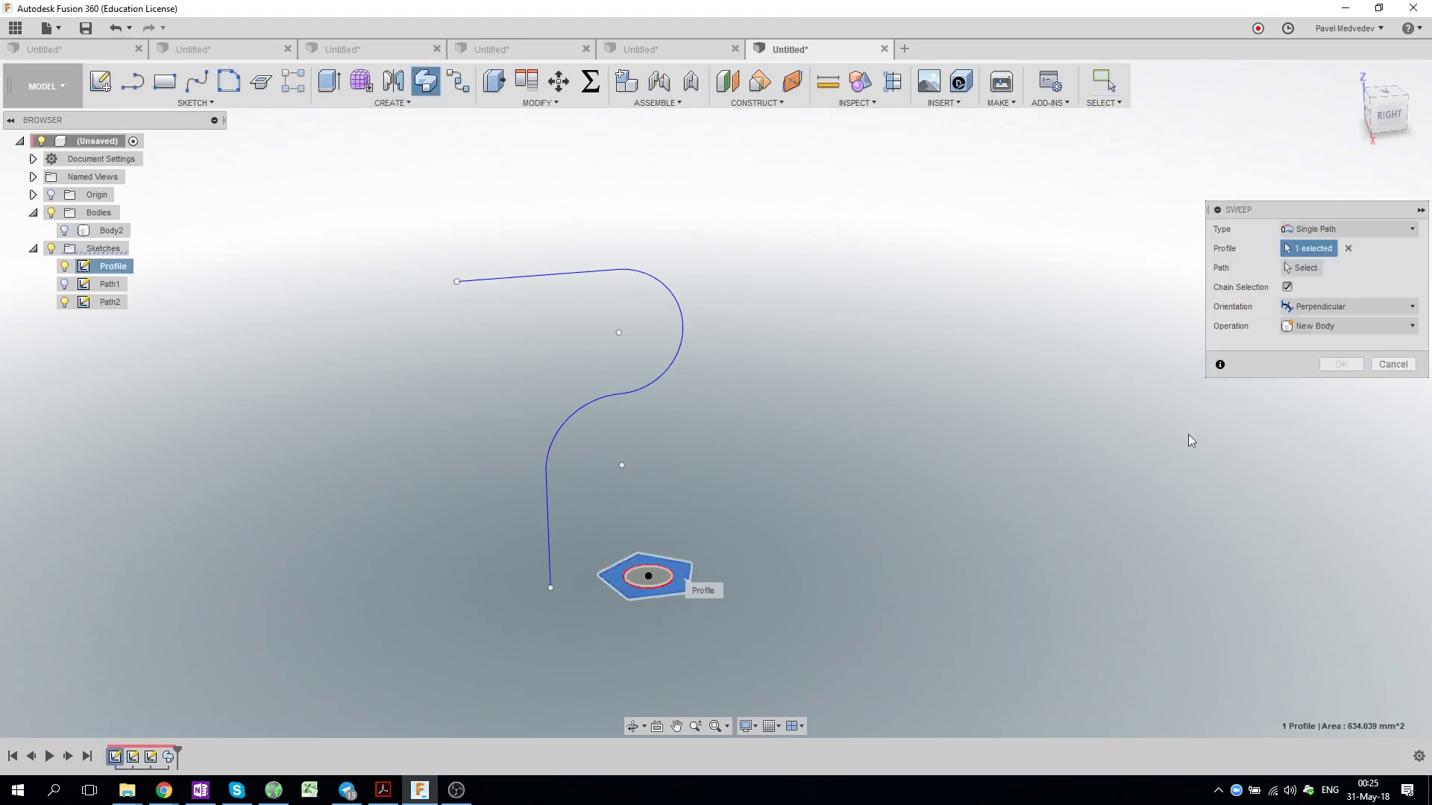
{"action": "left_click", "coordinate": [656, 378]}
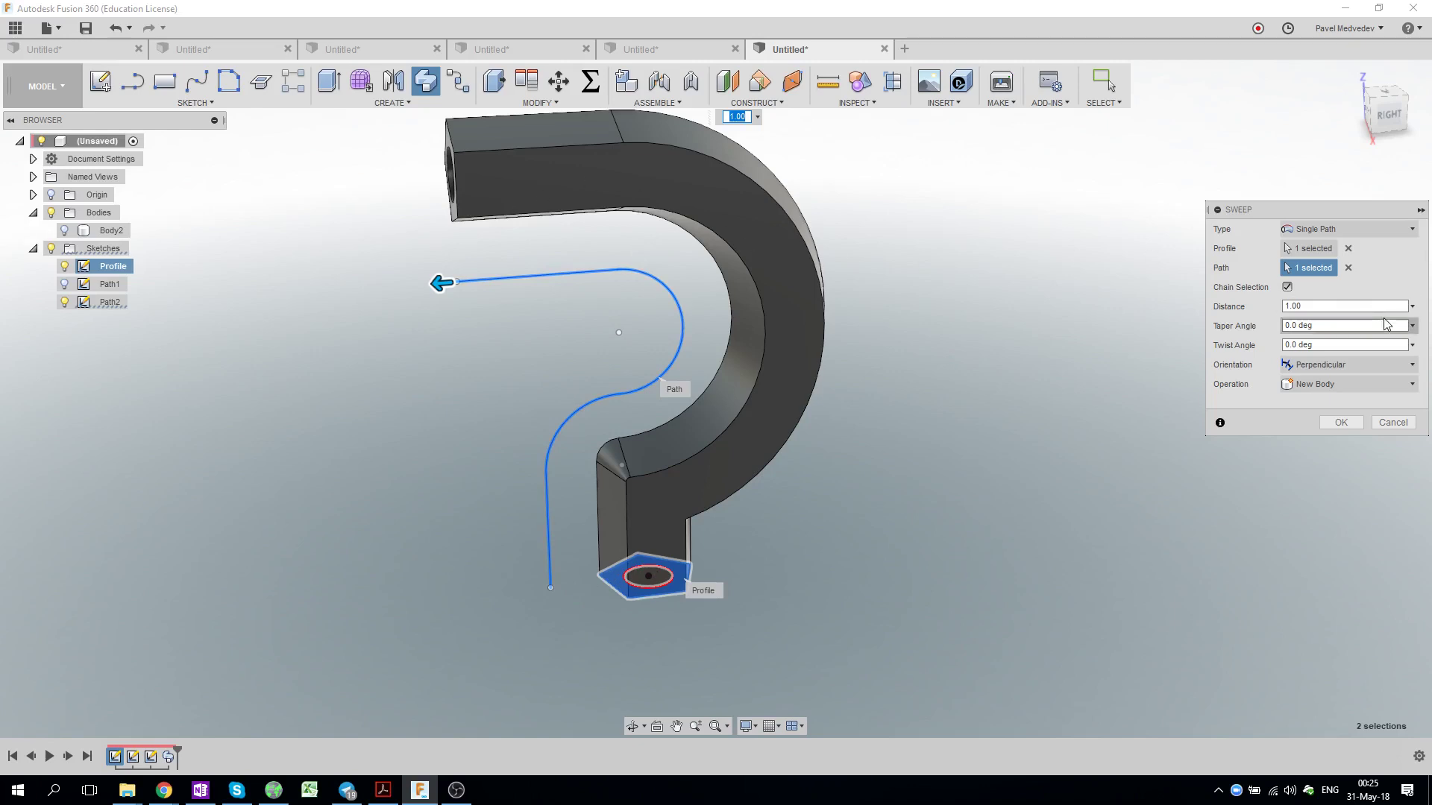
{"action": "left_click", "coordinate": [1341, 422]}
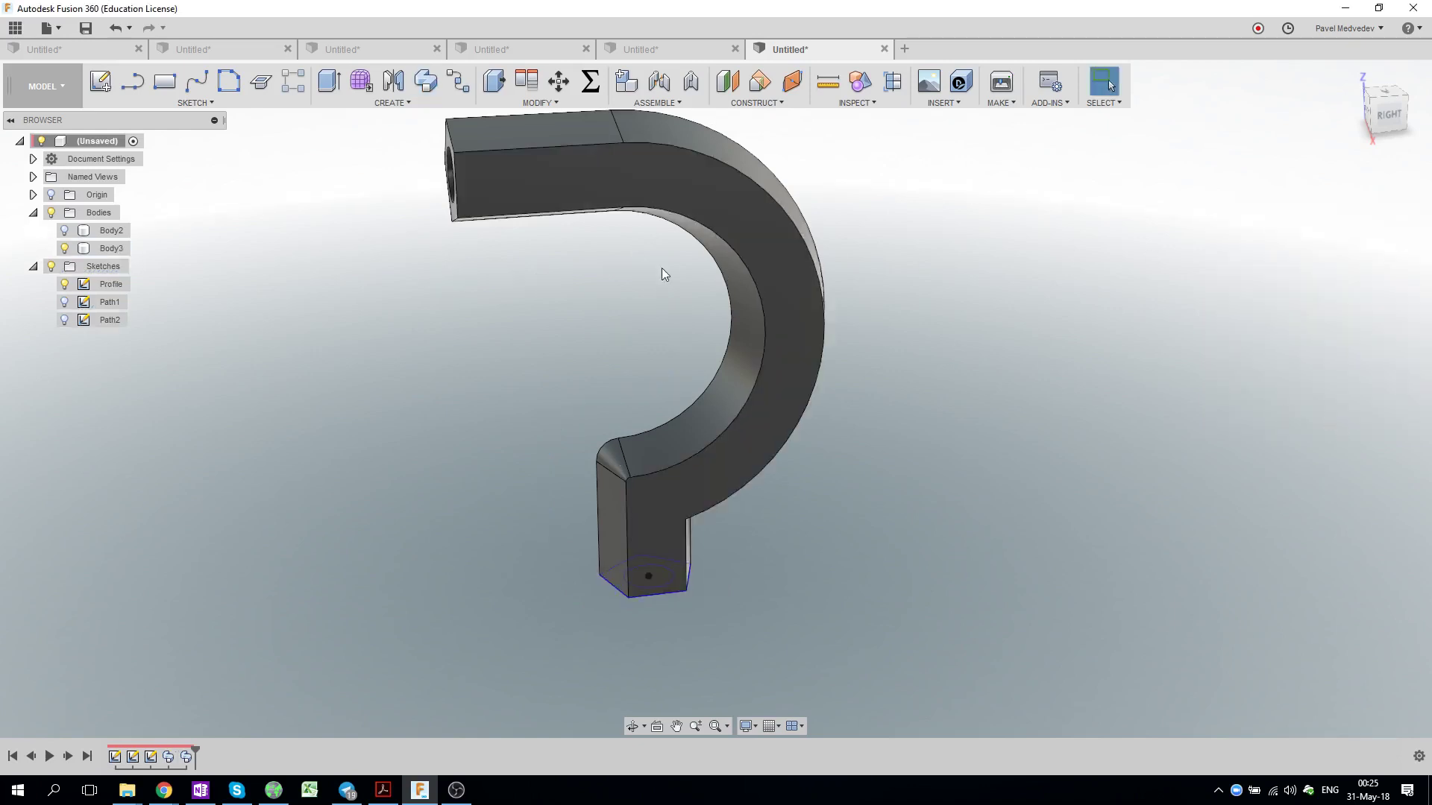
Open the spiral-grooved cone document, show Sketch3's spiral curves and orbit around the cone.
{"action": "left_click", "coordinate": [498, 48]}
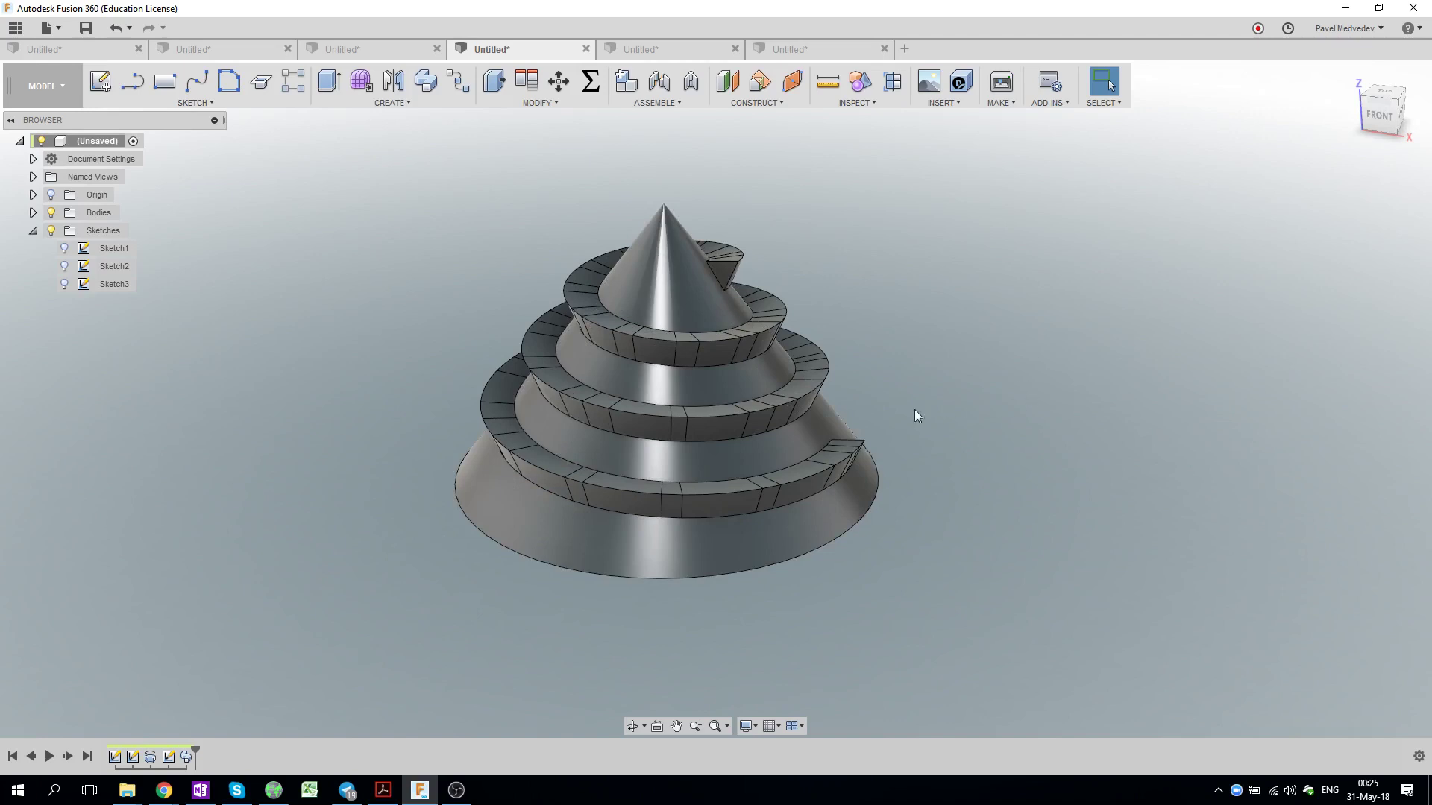
{"action": "left_click", "coordinate": [365, 48]}
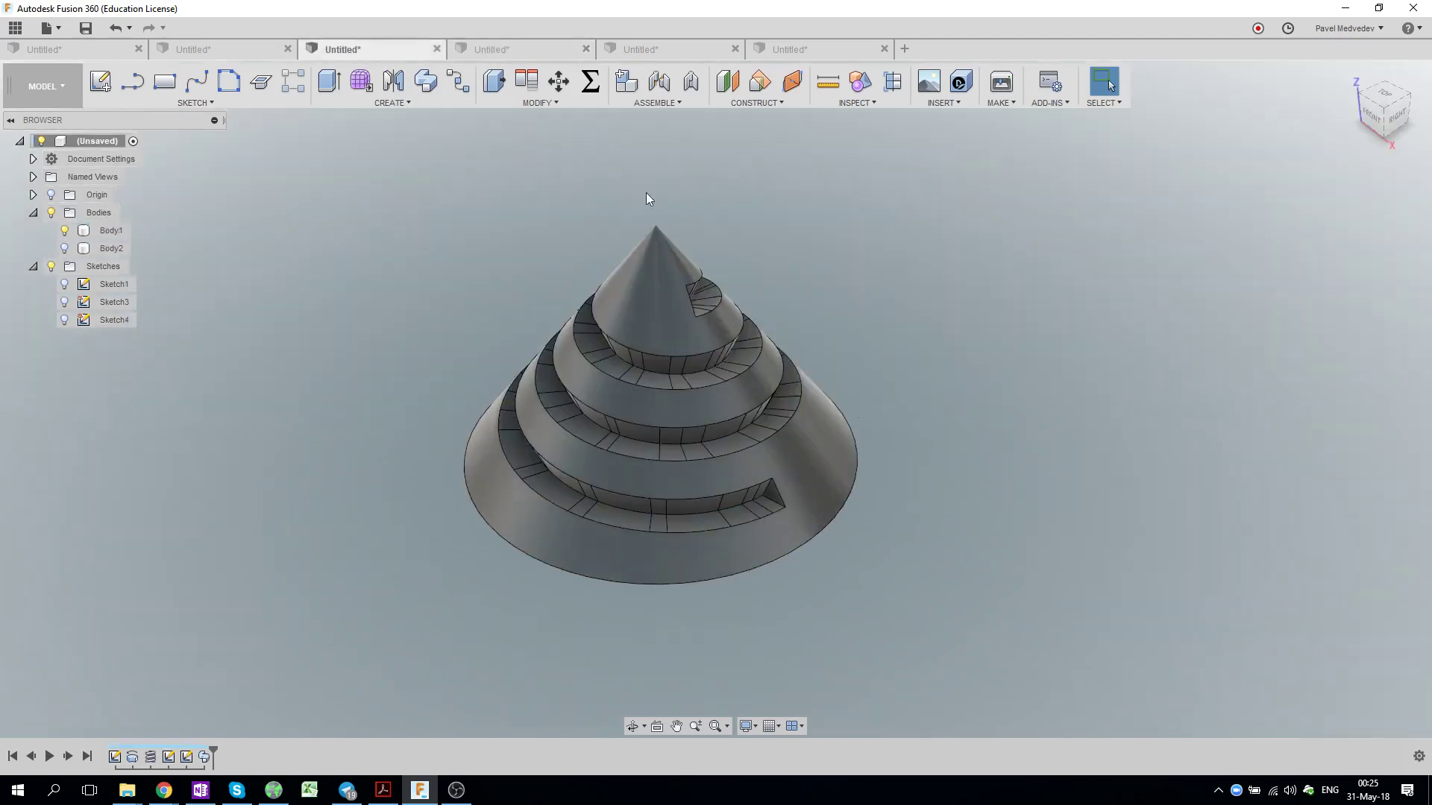
{"action": "left_click", "coordinate": [65, 305]}
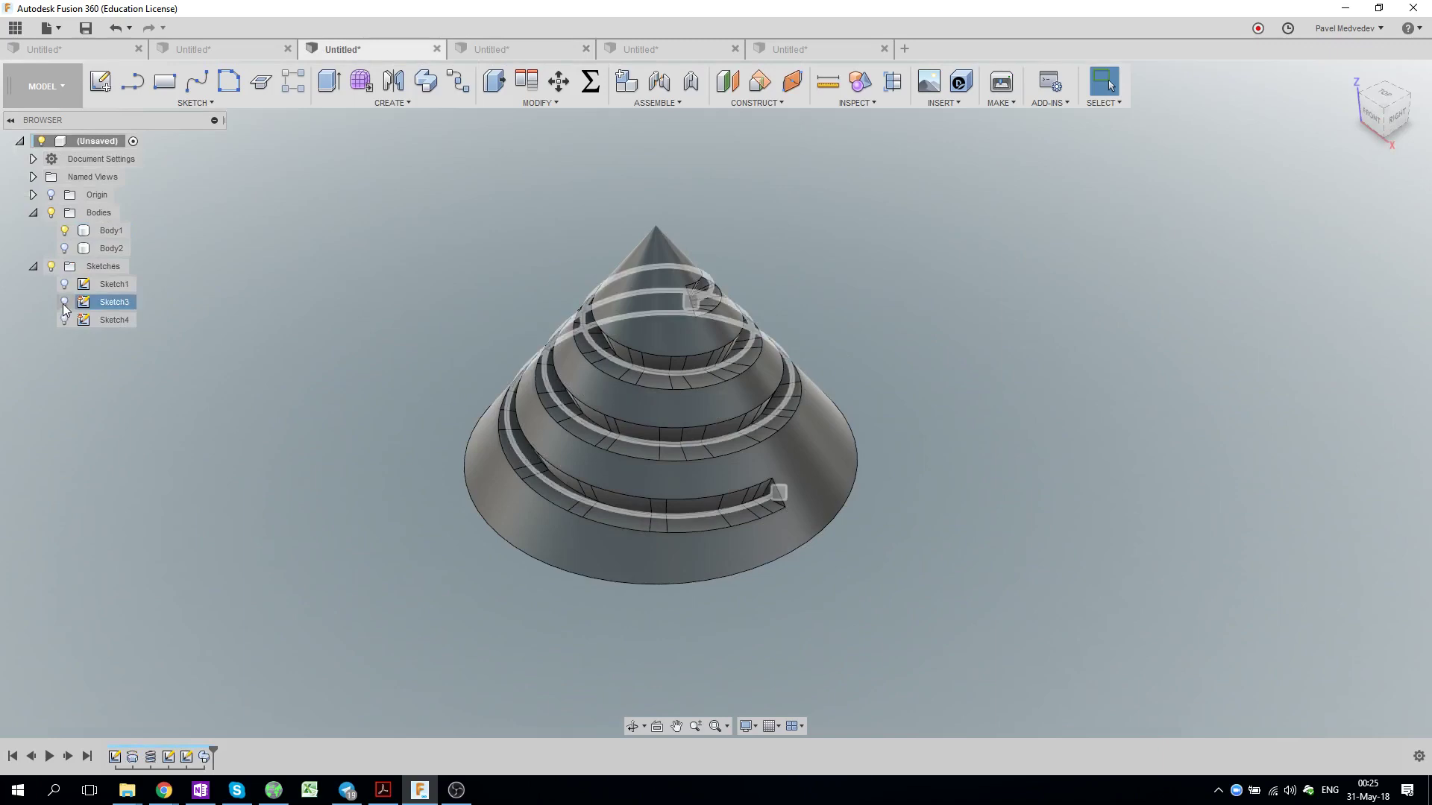
{"action": "left_click", "coordinate": [64, 302]}
{"action": "left_click", "coordinate": [822, 499]}
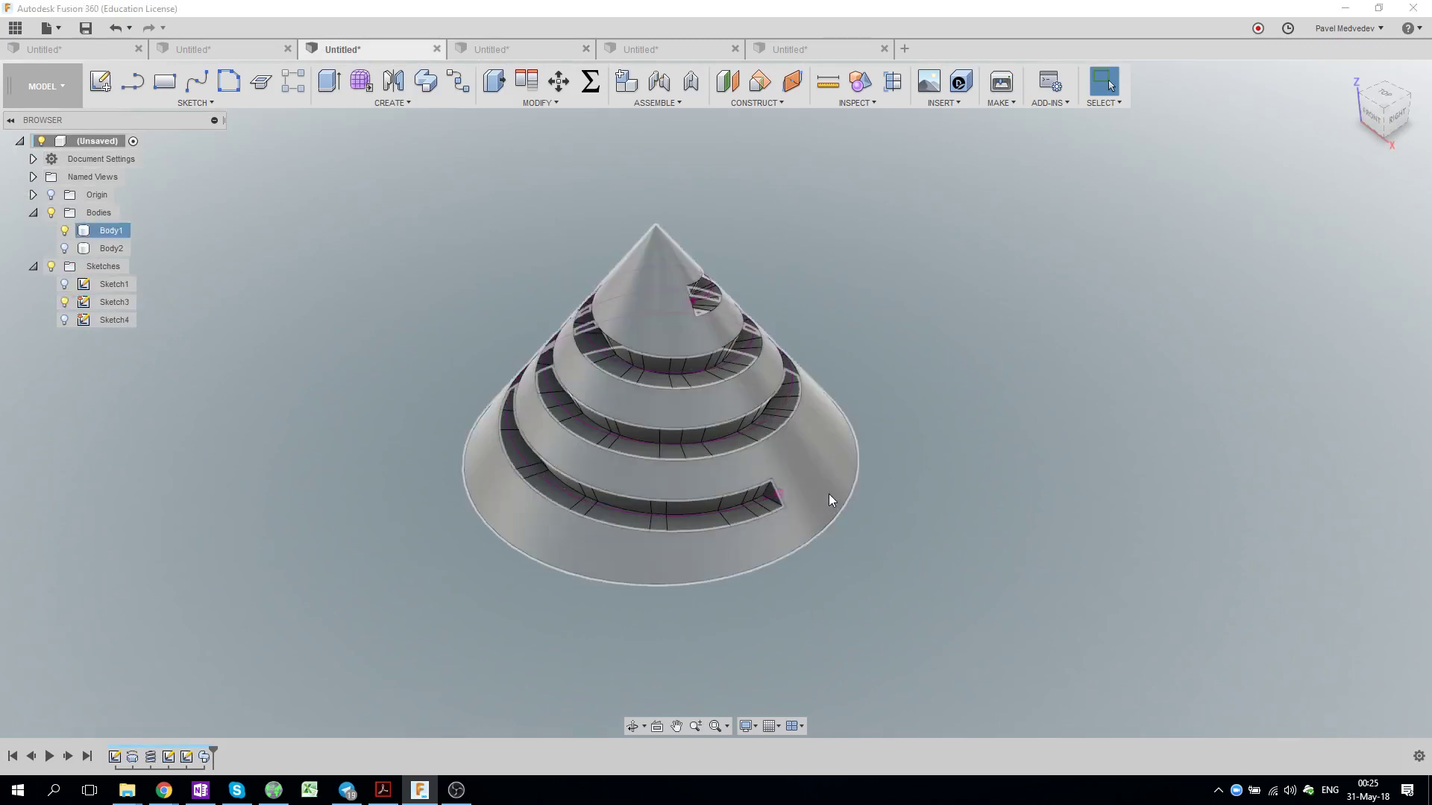
{"action": "middle_click_drag", "start_coordinate": [829, 494], "coordinate": [834, 436], "text": "shift"}
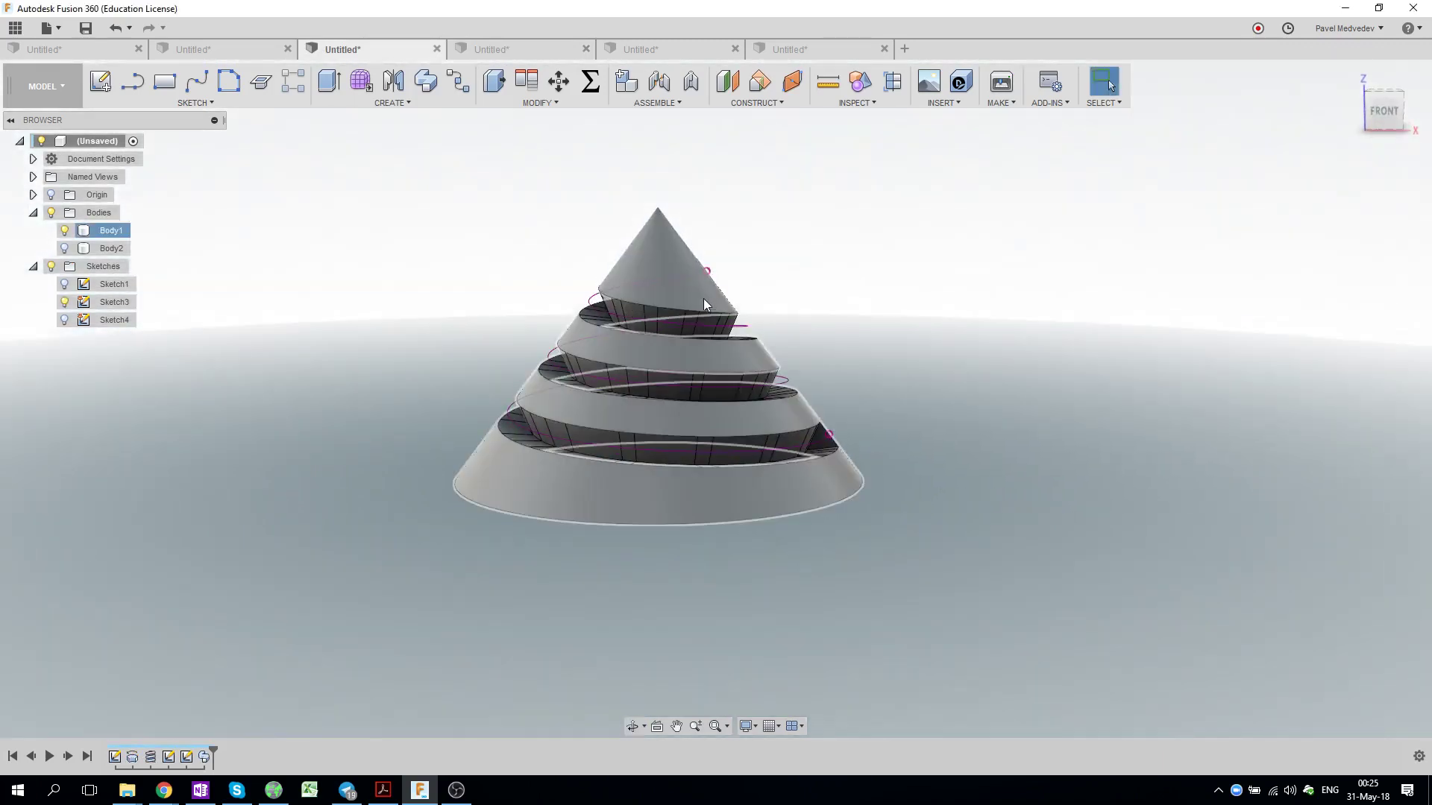
{"action": "left_click", "coordinate": [802, 278]}
{"action": "mouse_move", "coordinate": [802, 278]}
{"action": "middle_mouse_down", "text": "shift"}
{"action": "mouse_move", "coordinate": [902, 343]}
{"action": "mouse_move", "coordinate": [865, 347]}
{"action": "middle_mouse_up", "text": "shift"}
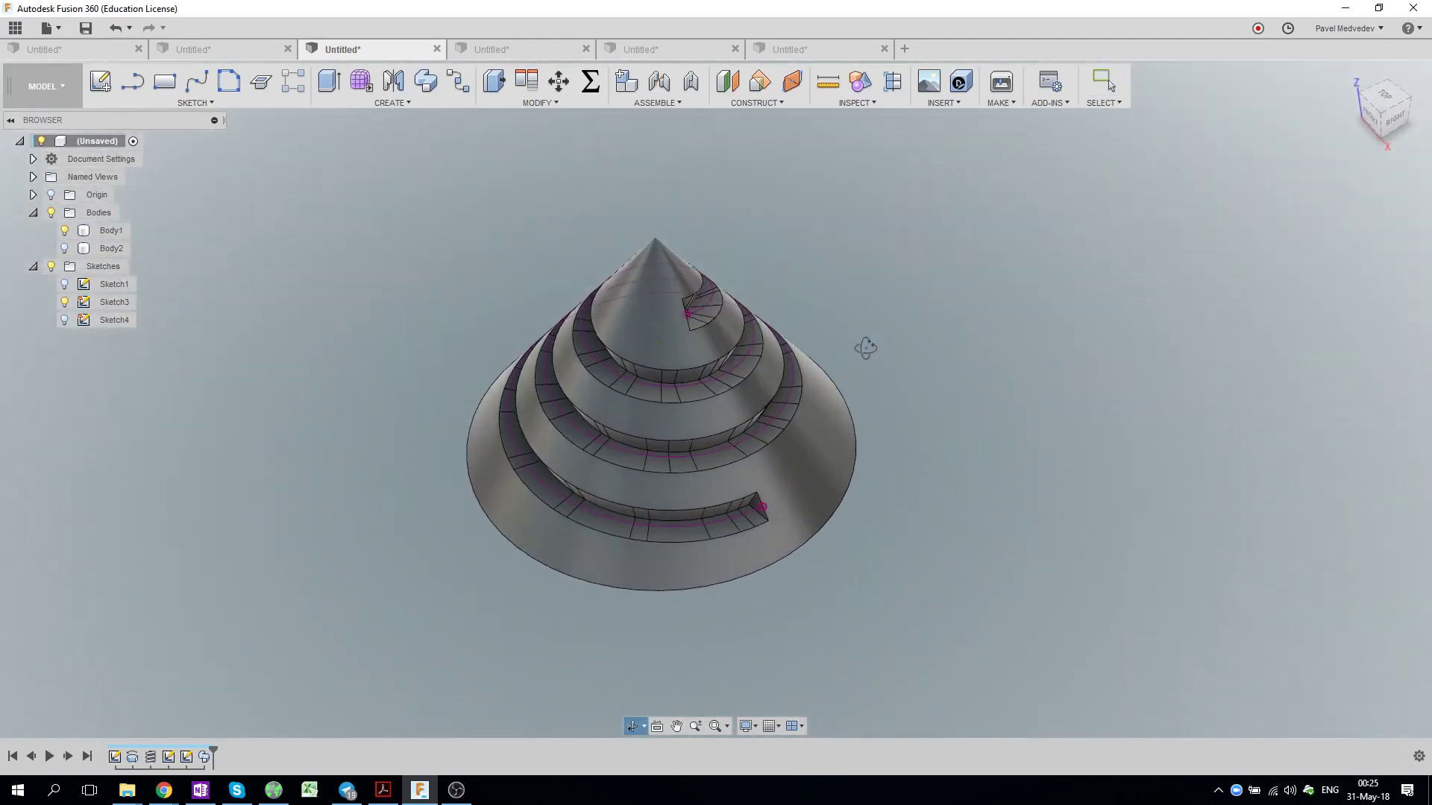
{"action": "key", "text": "Escape"}
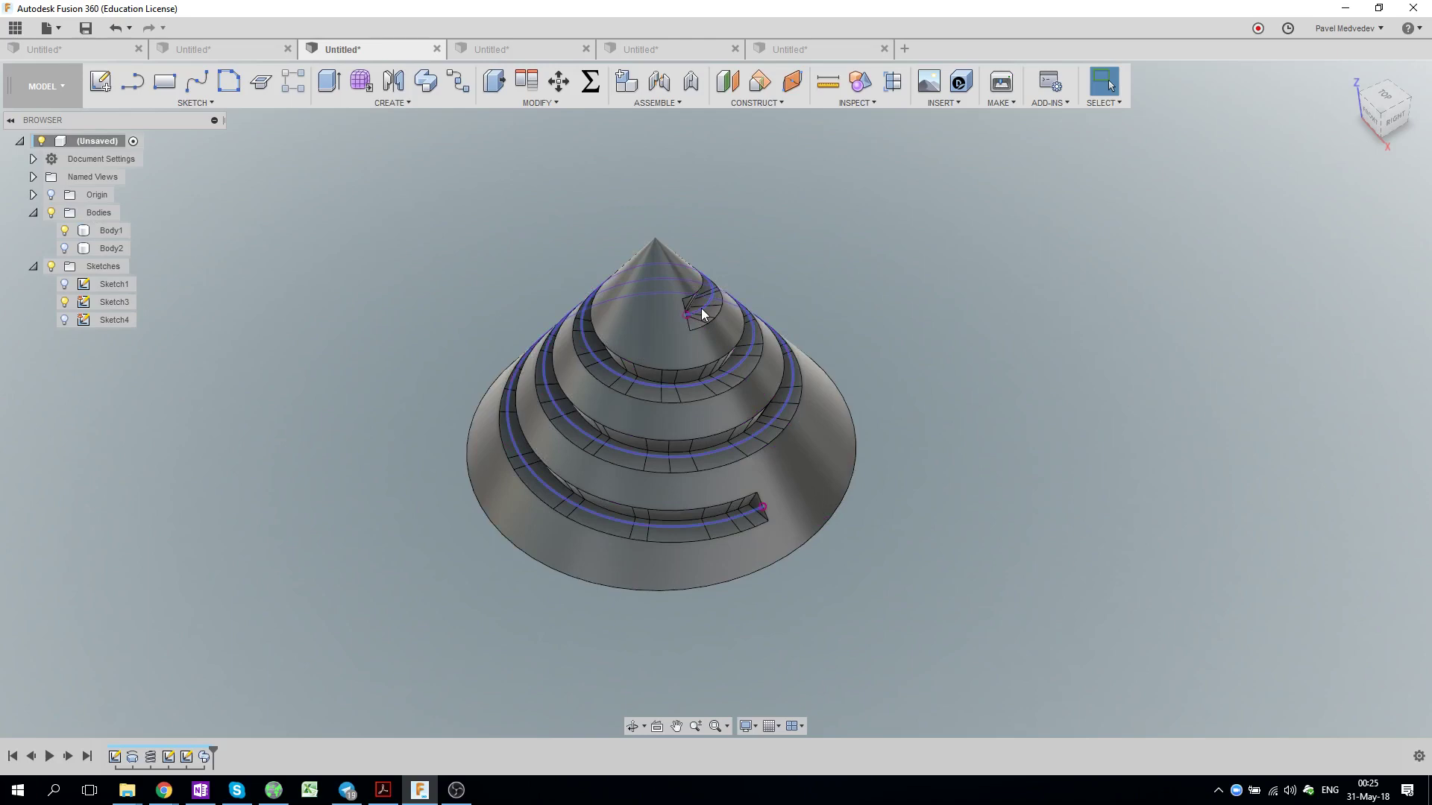
Switch to the document with the curved Path sketch, tilt the view, and show construction features.
{"action": "left_click", "coordinate": [525, 49]}
{"action": "left_click", "coordinate": [641, 51]}
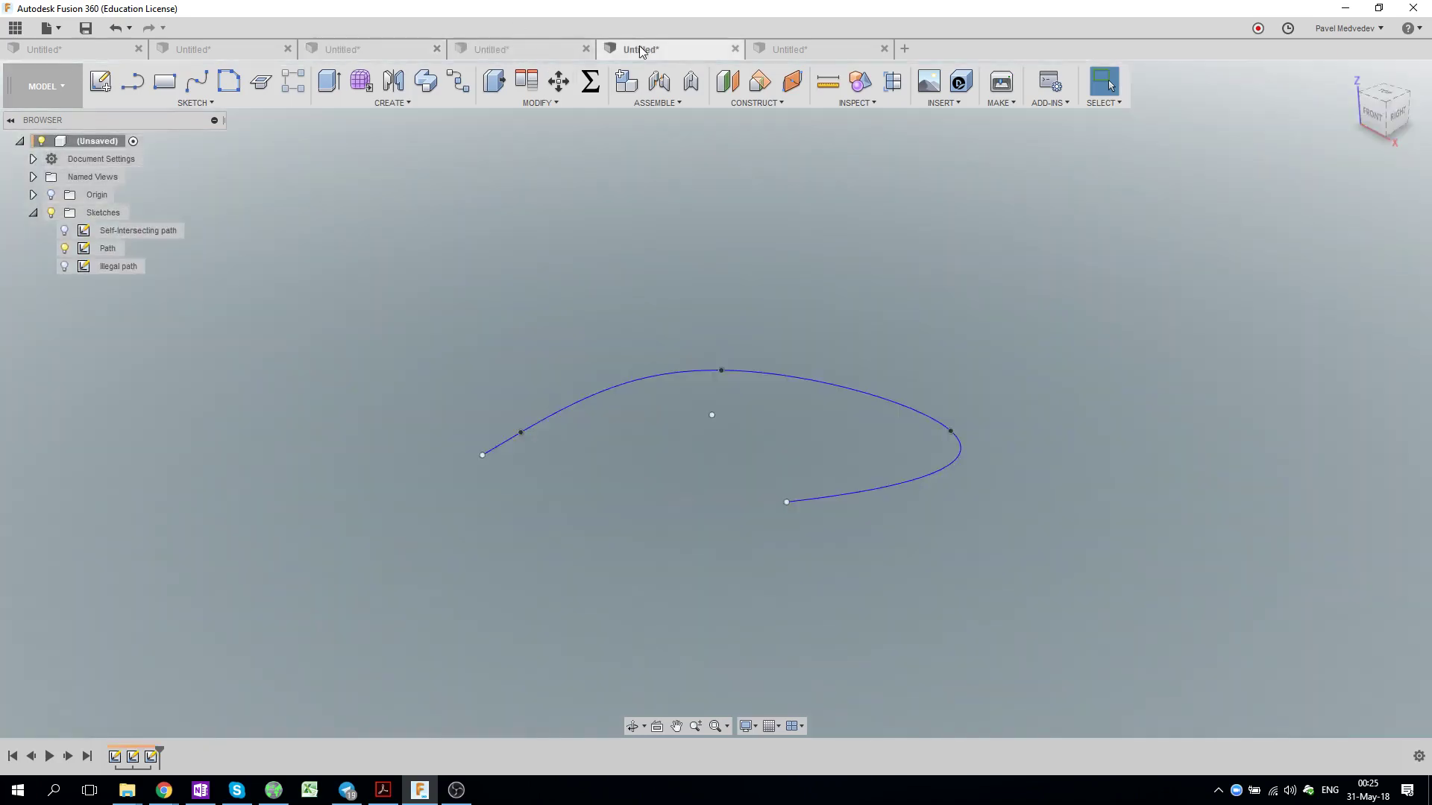
{"action": "middle_click_drag", "start_coordinate": [779, 294], "coordinate": [789, 297], "text": "shift"}
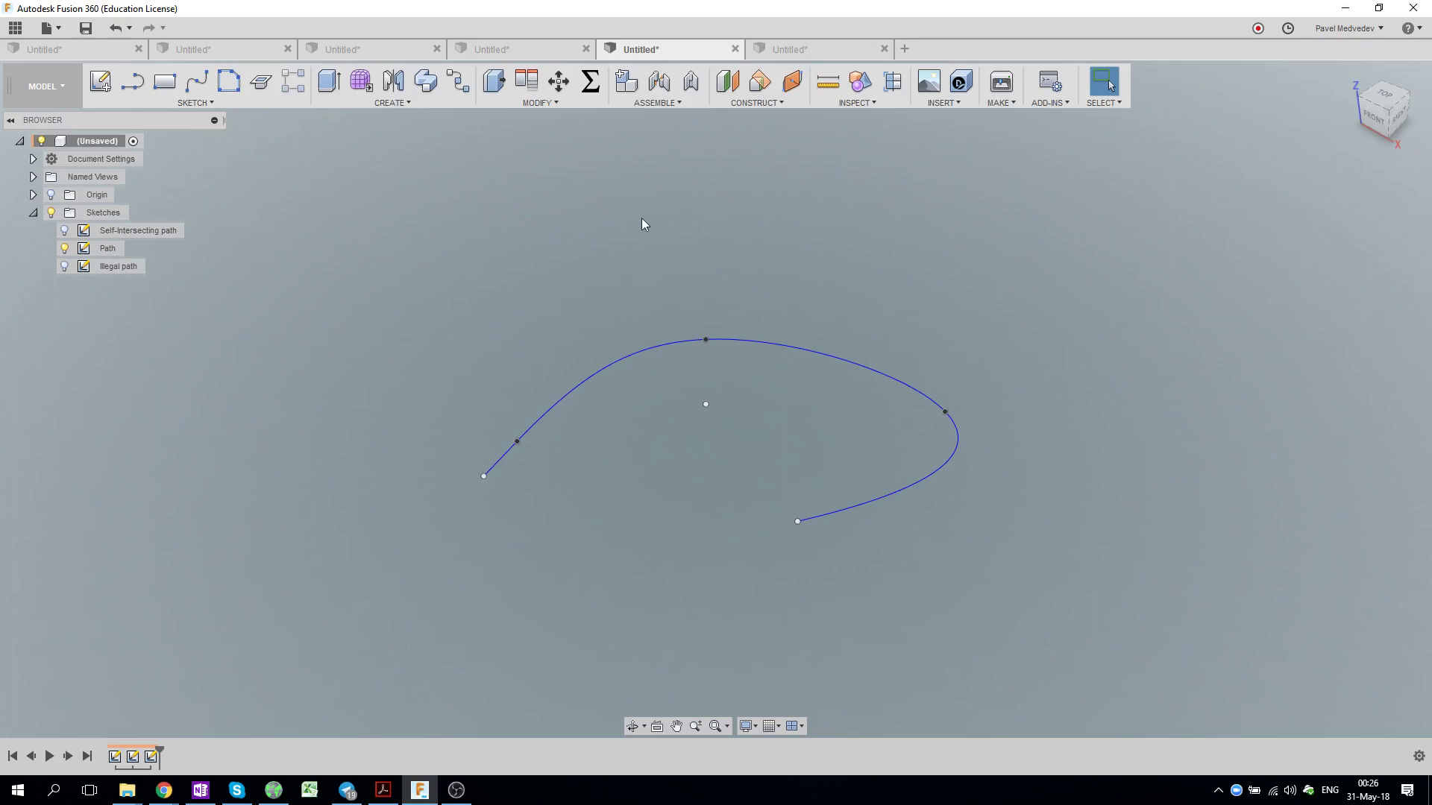
{"action": "left_click", "coordinate": [756, 103]}
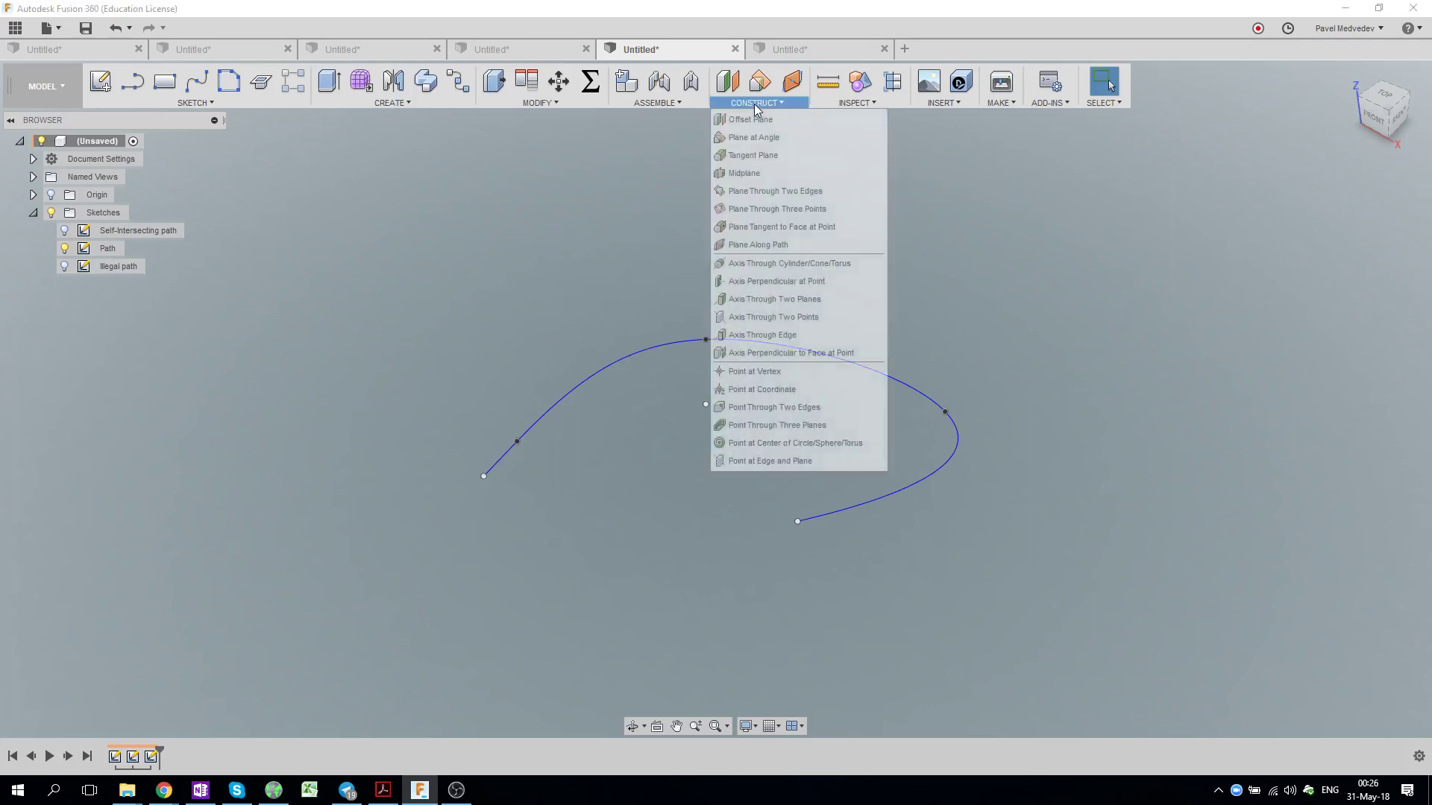
Create Plane2 along the curved Path at distance 0.00, normal to its starting point.
{"action": "left_click", "coordinate": [758, 248]}
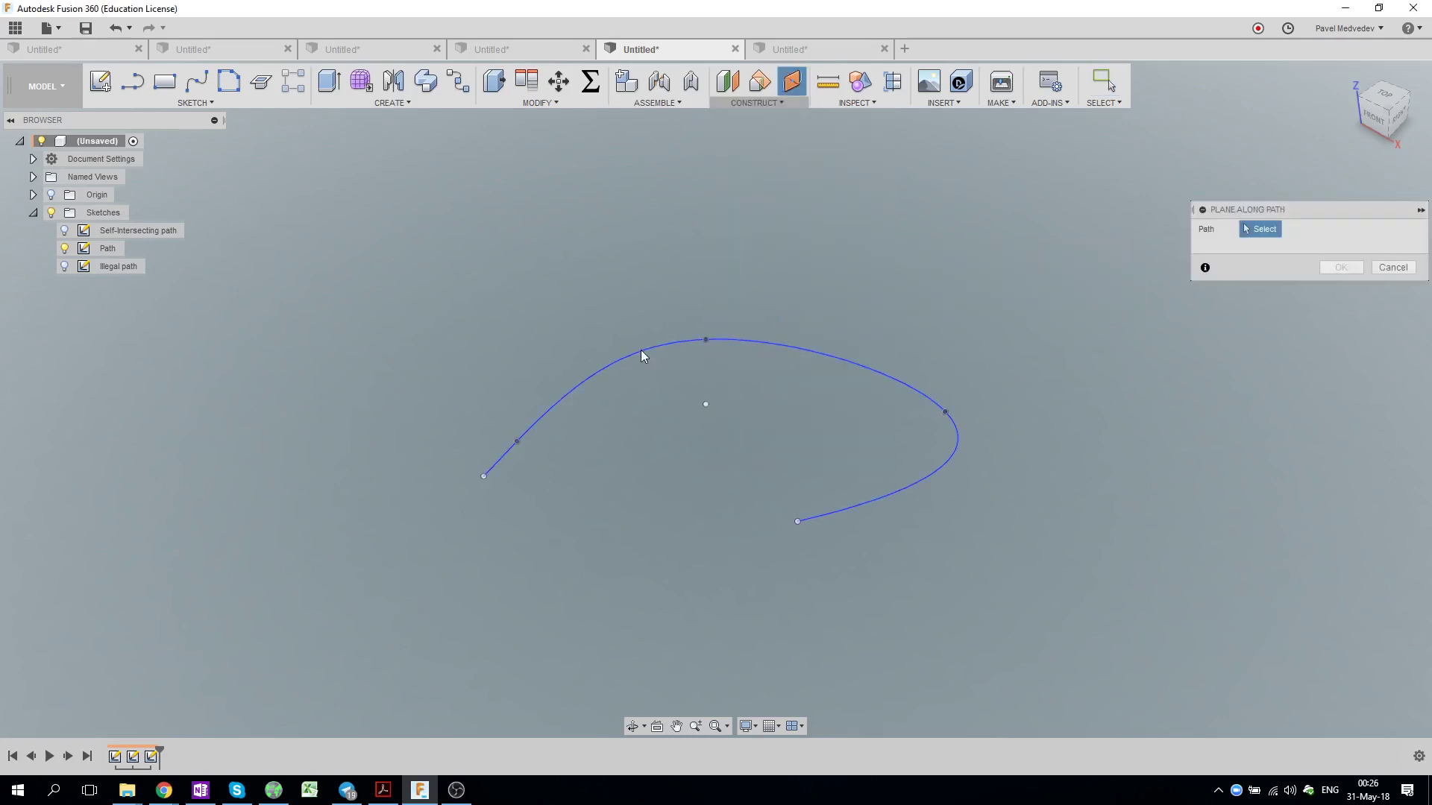
{"action": "left_click", "coordinate": [641, 350]}
{"action": "left_click_drag", "start_coordinate": [653, 348], "coordinate": [477, 526]}
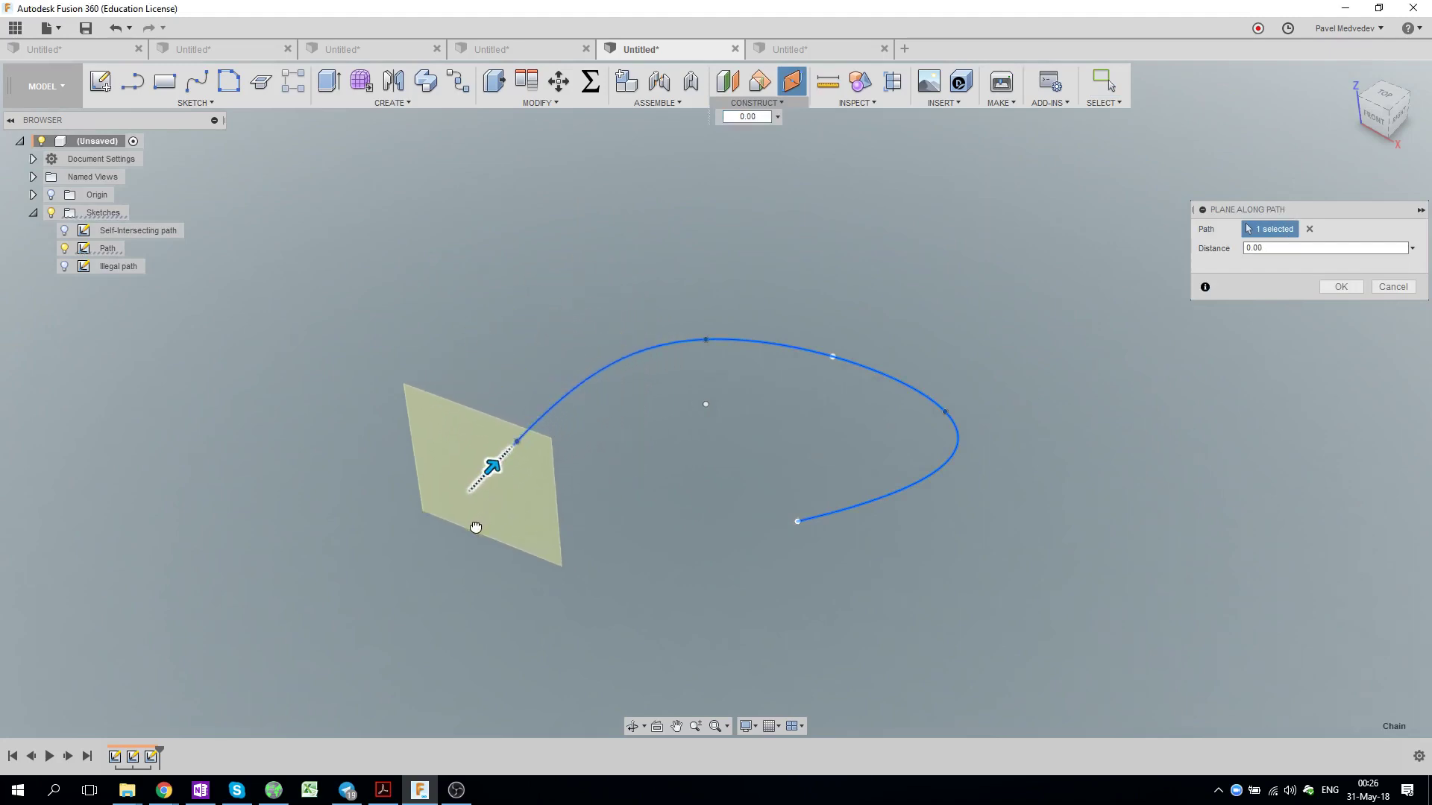
{"action": "mouse_move", "coordinate": [585, 474]}
{"action": "middle_mouse_down", "text": "shift"}
{"action": "mouse_move", "coordinate": [554, 419]}
{"action": "mouse_move", "coordinate": [601, 441]}
{"action": "middle_mouse_up", "text": "shift"}
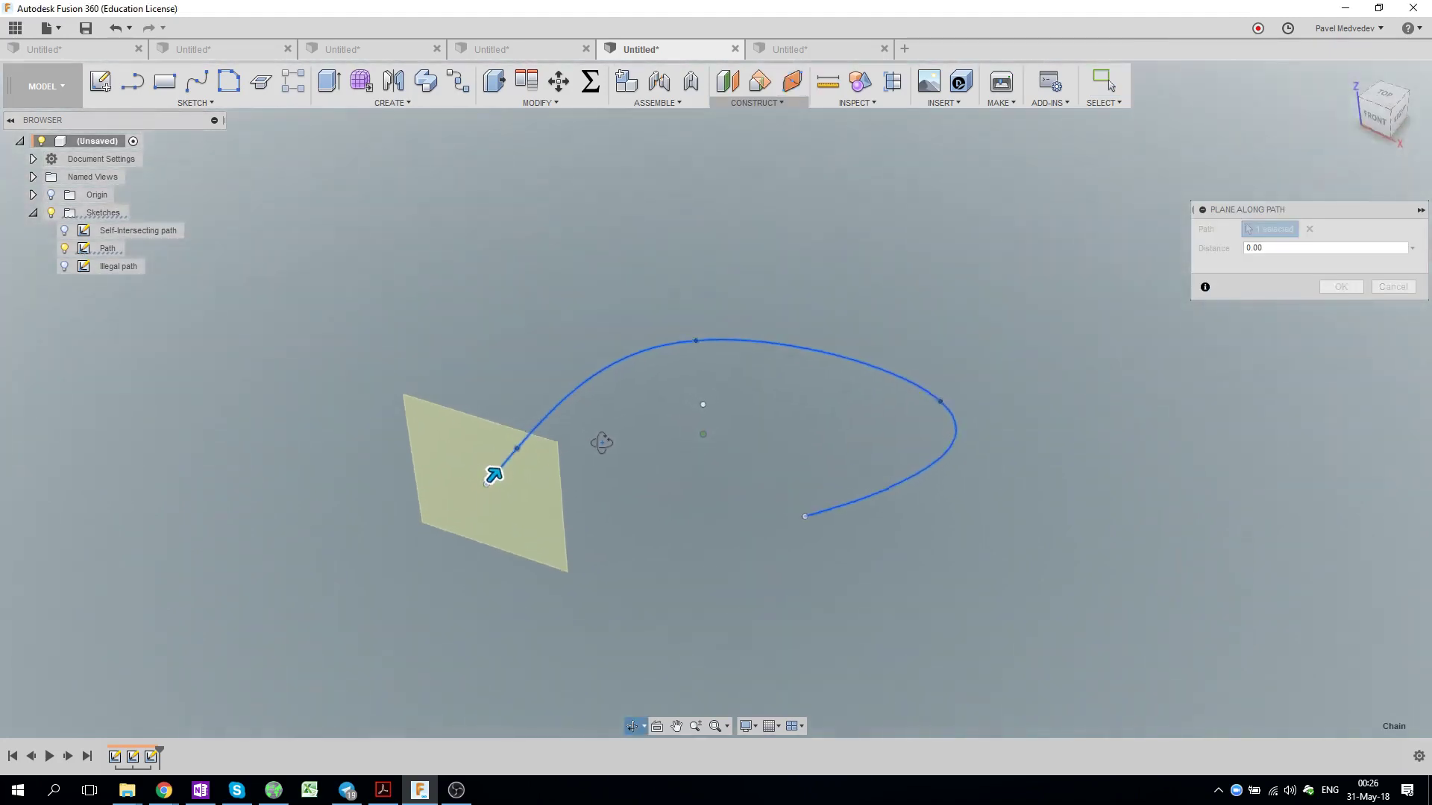
{"action": "left_click", "coordinate": [1340, 287]}
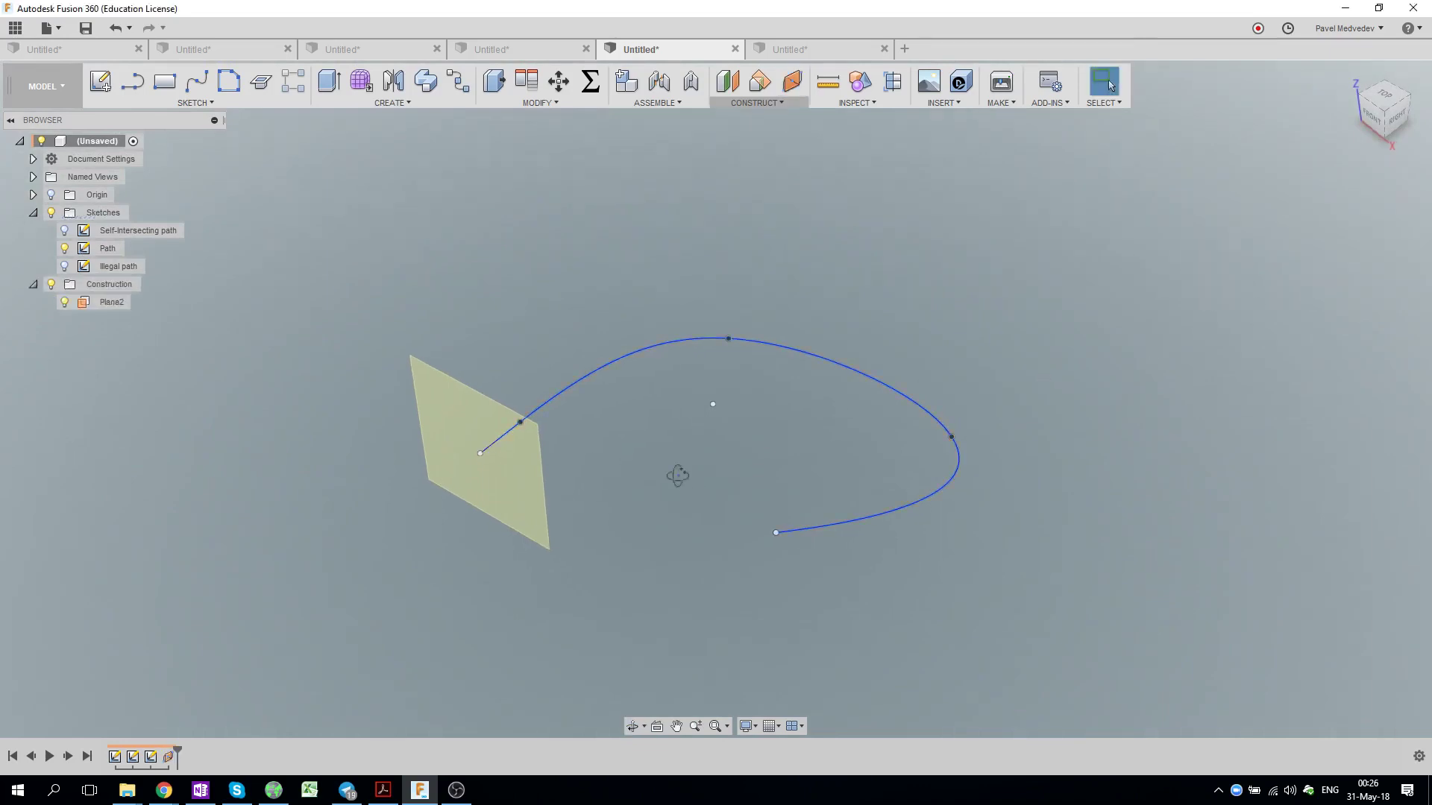
{"action": "mouse_move", "coordinate": [677, 473]}
{"action": "middle_mouse_down", "text": "shift"}
{"action": "mouse_move", "coordinate": [729, 445]}
{"action": "mouse_move", "coordinate": [699, 441]}
{"action": "middle_mouse_up", "text": "shift"}
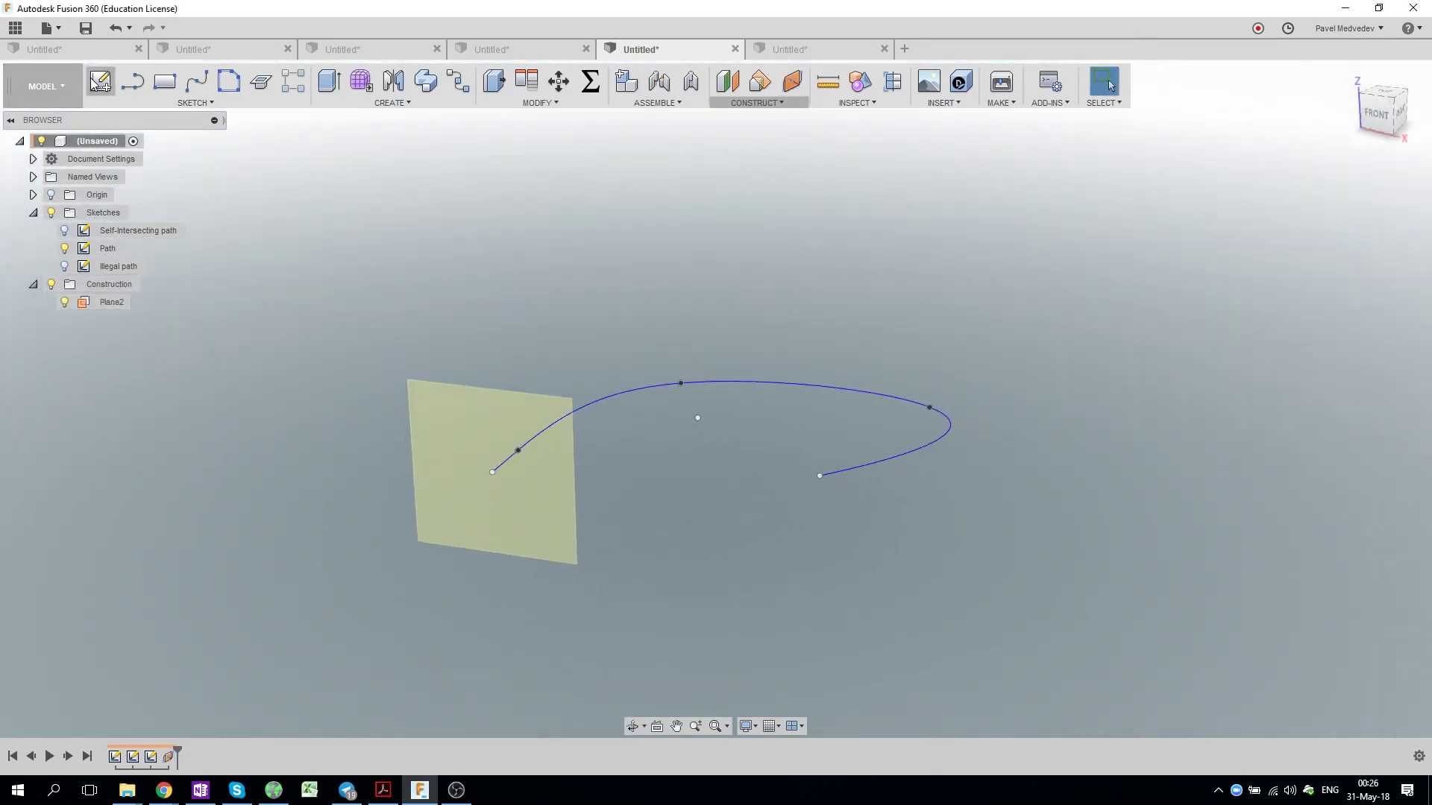
Sketch a circumscribed hexagon on Plane2 centred at the path start (Sketch5).
{"action": "left_click", "coordinate": [100, 81]}
{"action": "left_click", "coordinate": [465, 450]}
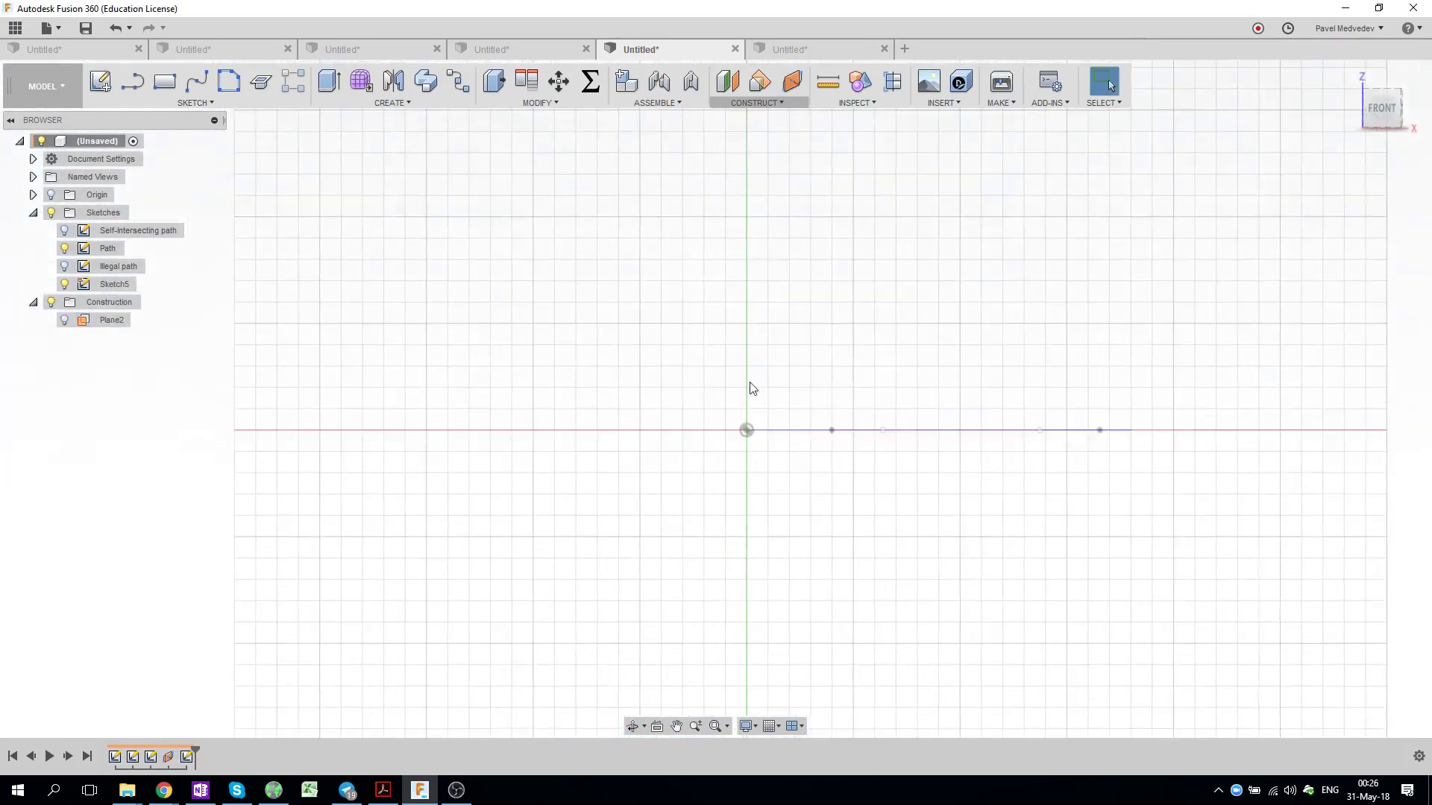
{"action": "left_click", "coordinate": [222, 101]}
{"action": "mouse_move", "coordinate": [114, 205]}
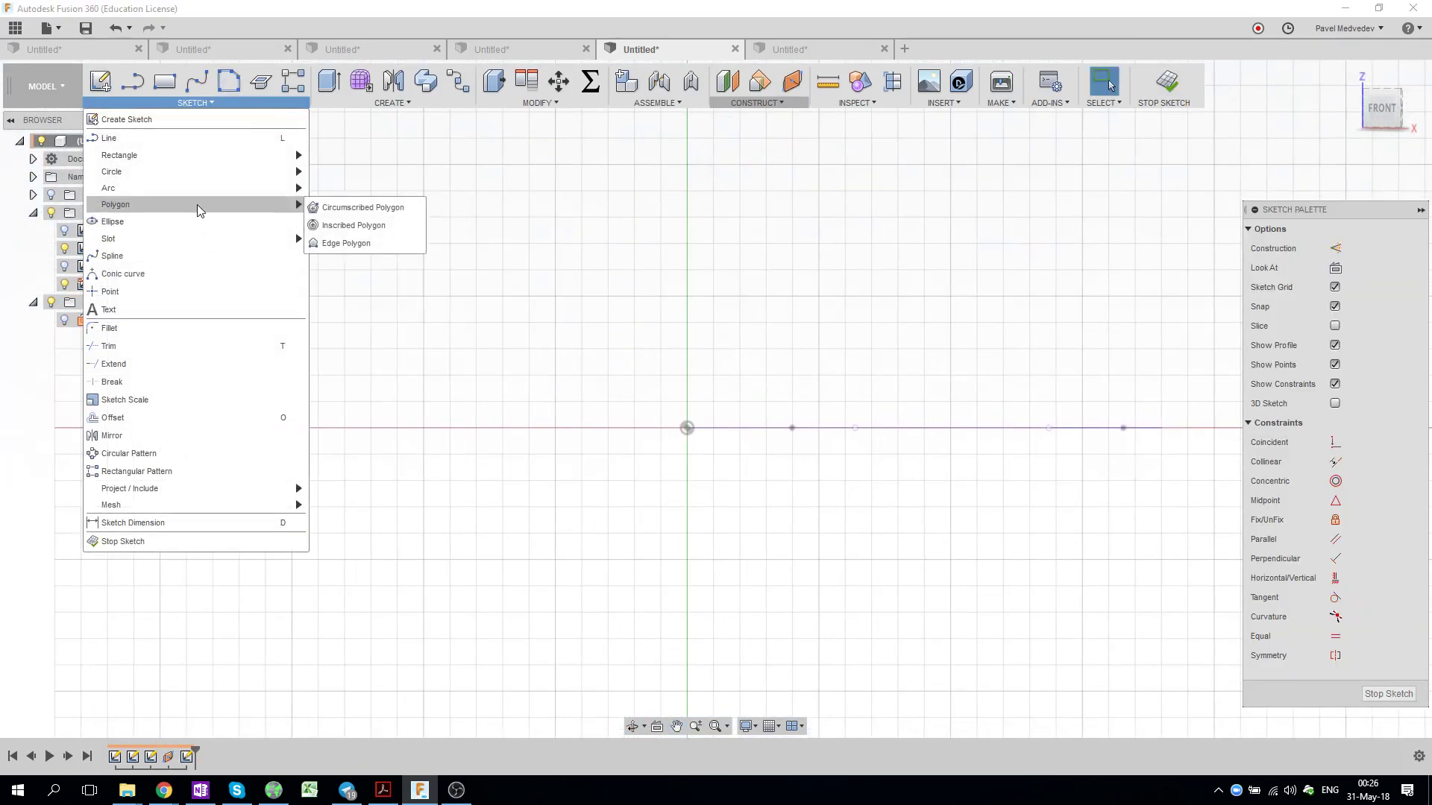
{"action": "left_click", "coordinate": [336, 208]}
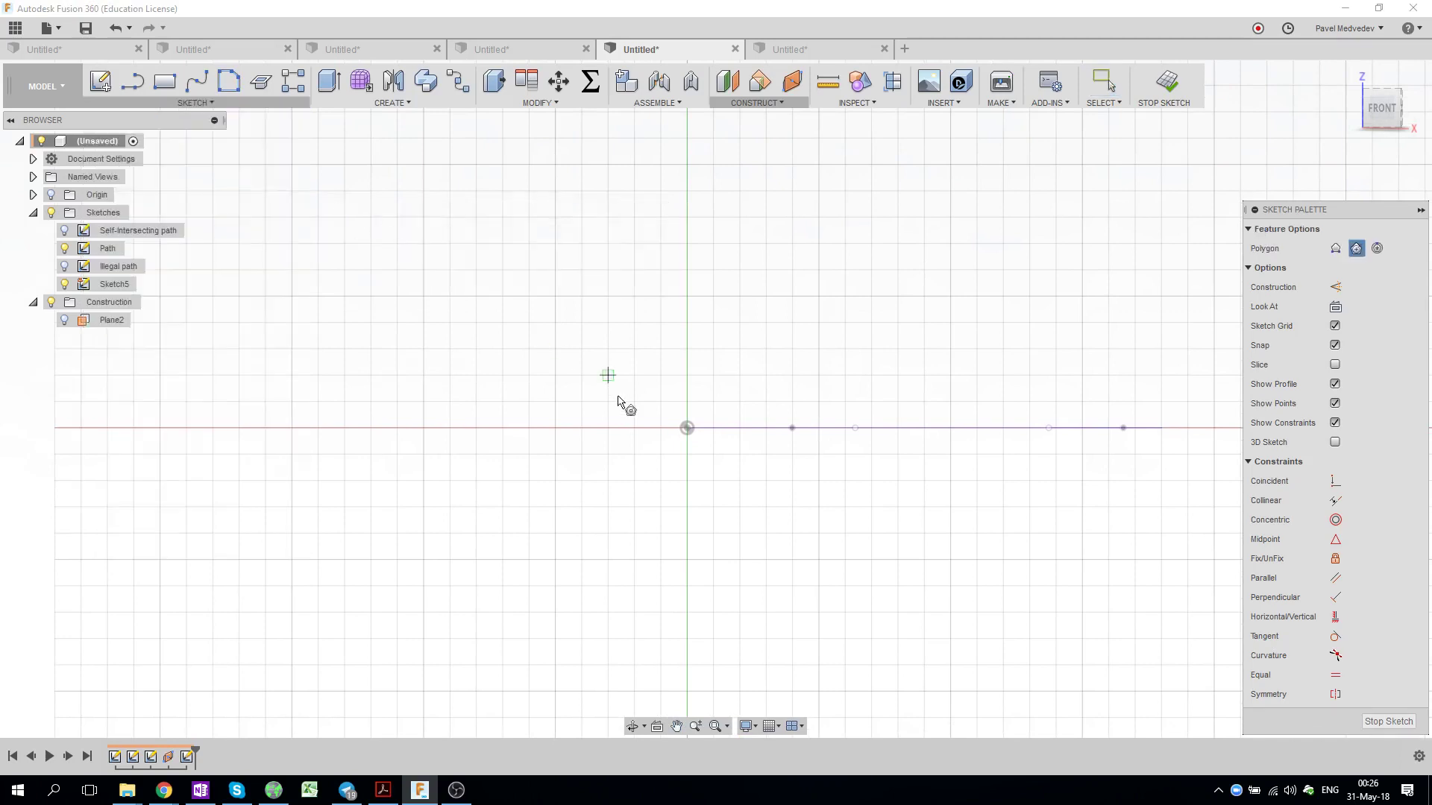
{"action": "left_click", "coordinate": [686, 427]}
{"action": "left_click", "coordinate": [713, 403]}
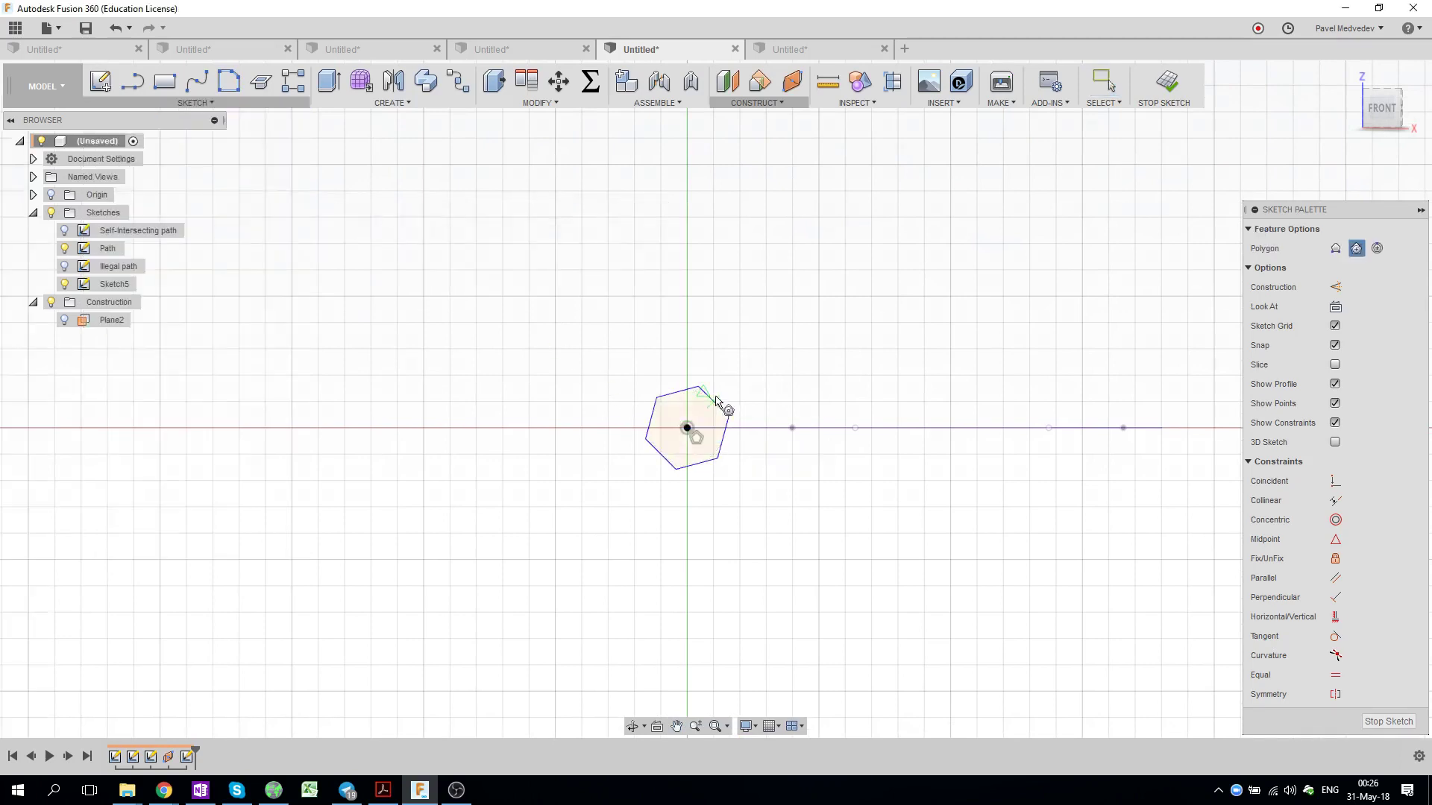
{"action": "left_click", "coordinate": [1163, 87]}
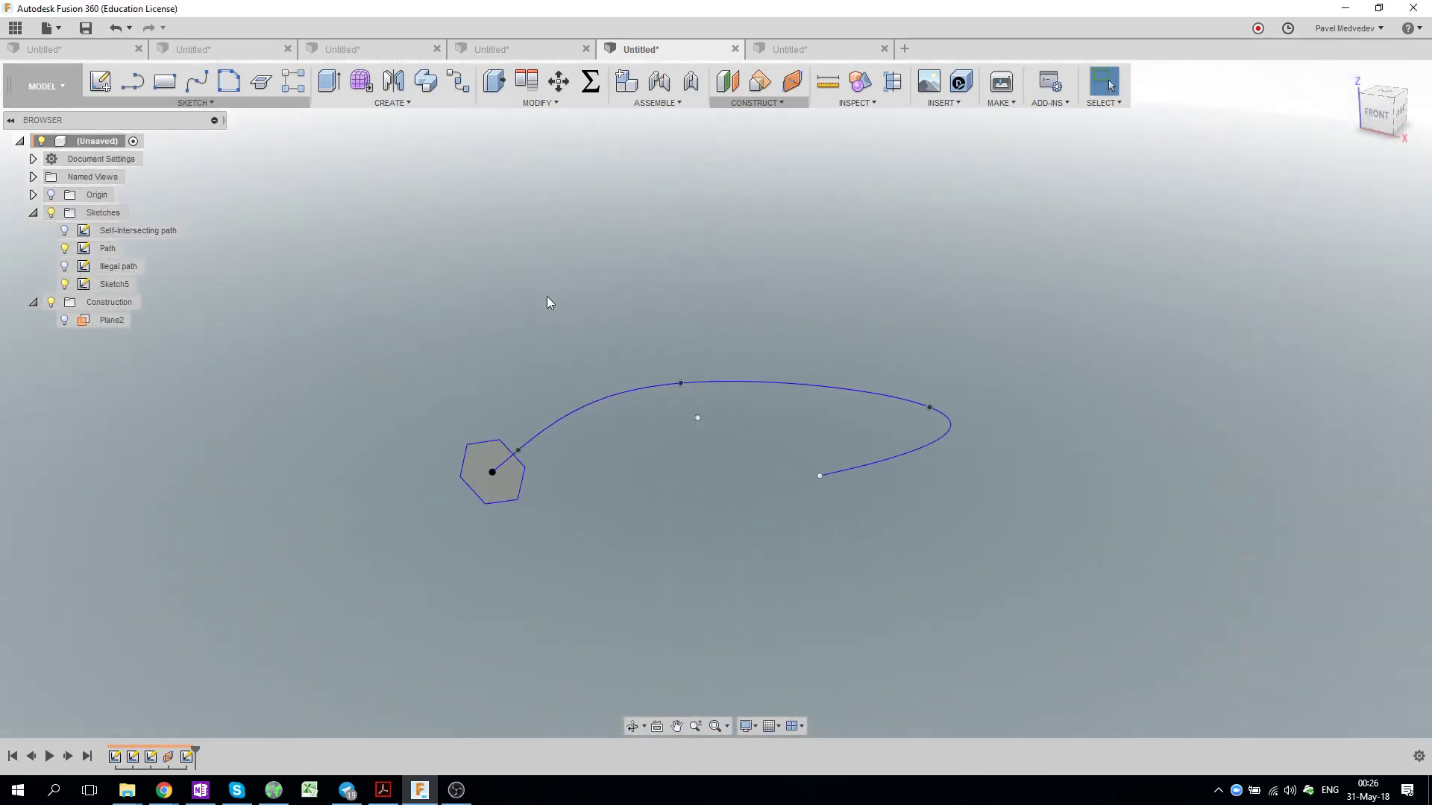
{"action": "middle_click_drag", "start_coordinate": [660, 282], "coordinate": [707, 314], "text": "shift"}
{"action": "key", "text": "Escape"}
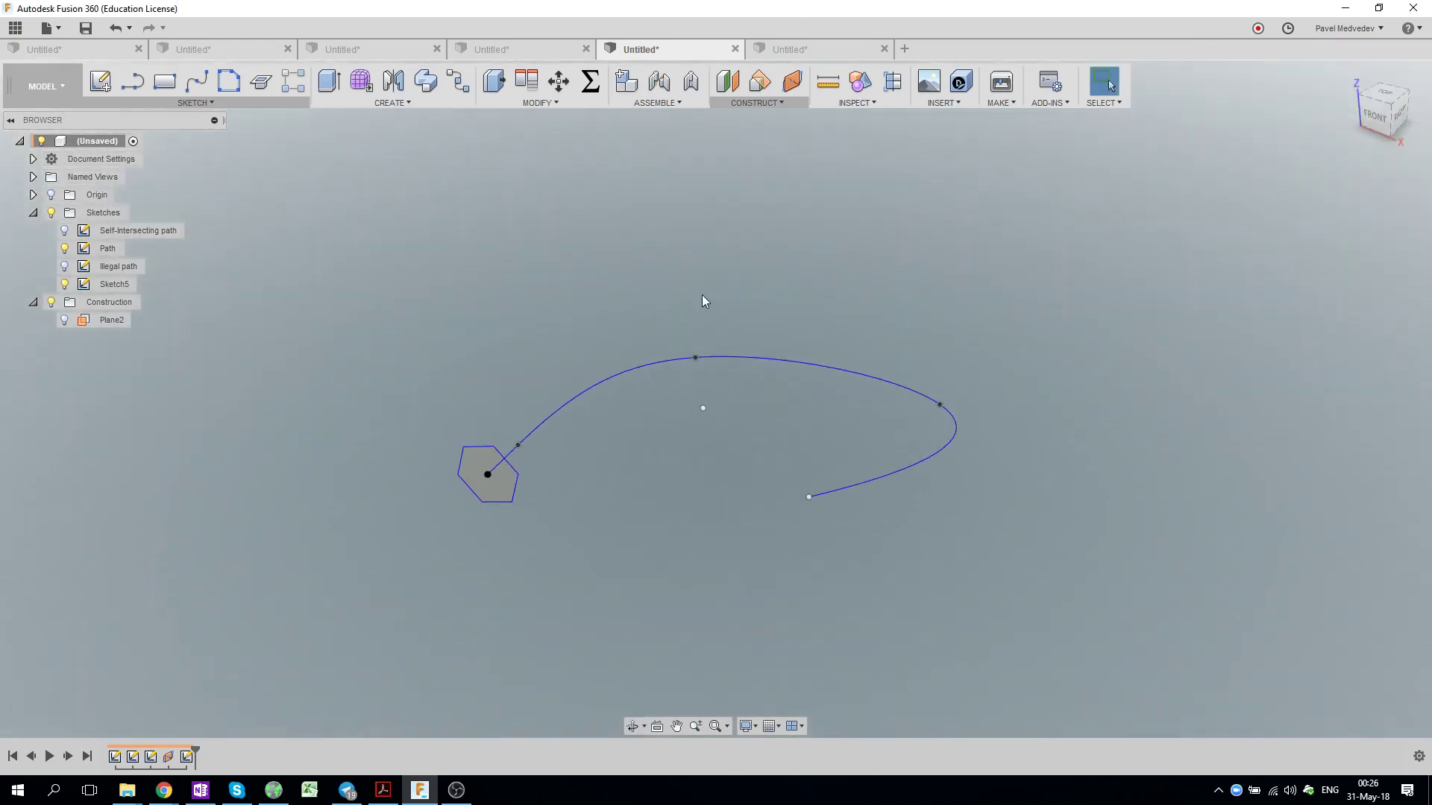
Sweep the hexagon along the curved Path into Body1 and expand the Bodies list.
{"action": "left_click", "coordinate": [426, 82]}
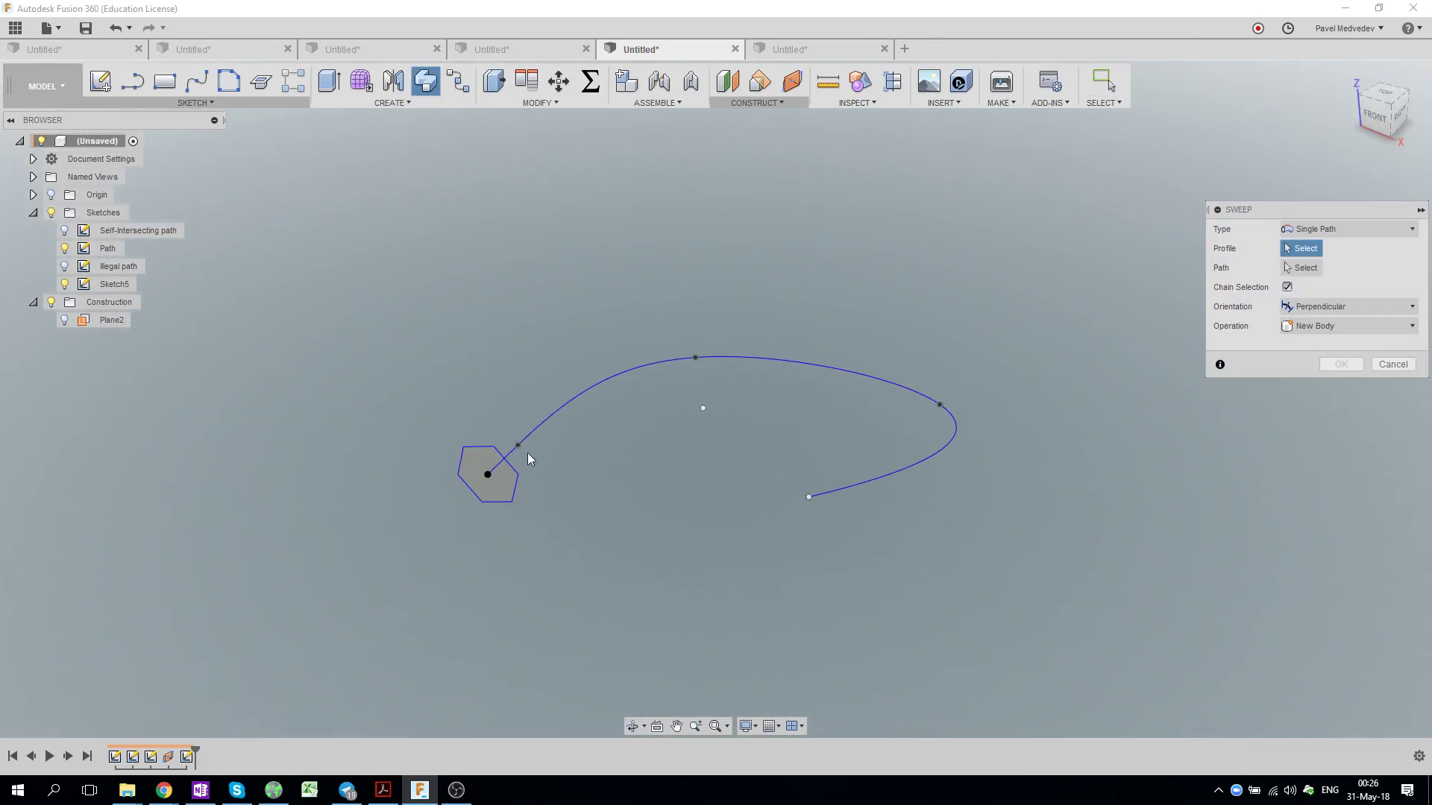
{"action": "left_click", "coordinate": [501, 483]}
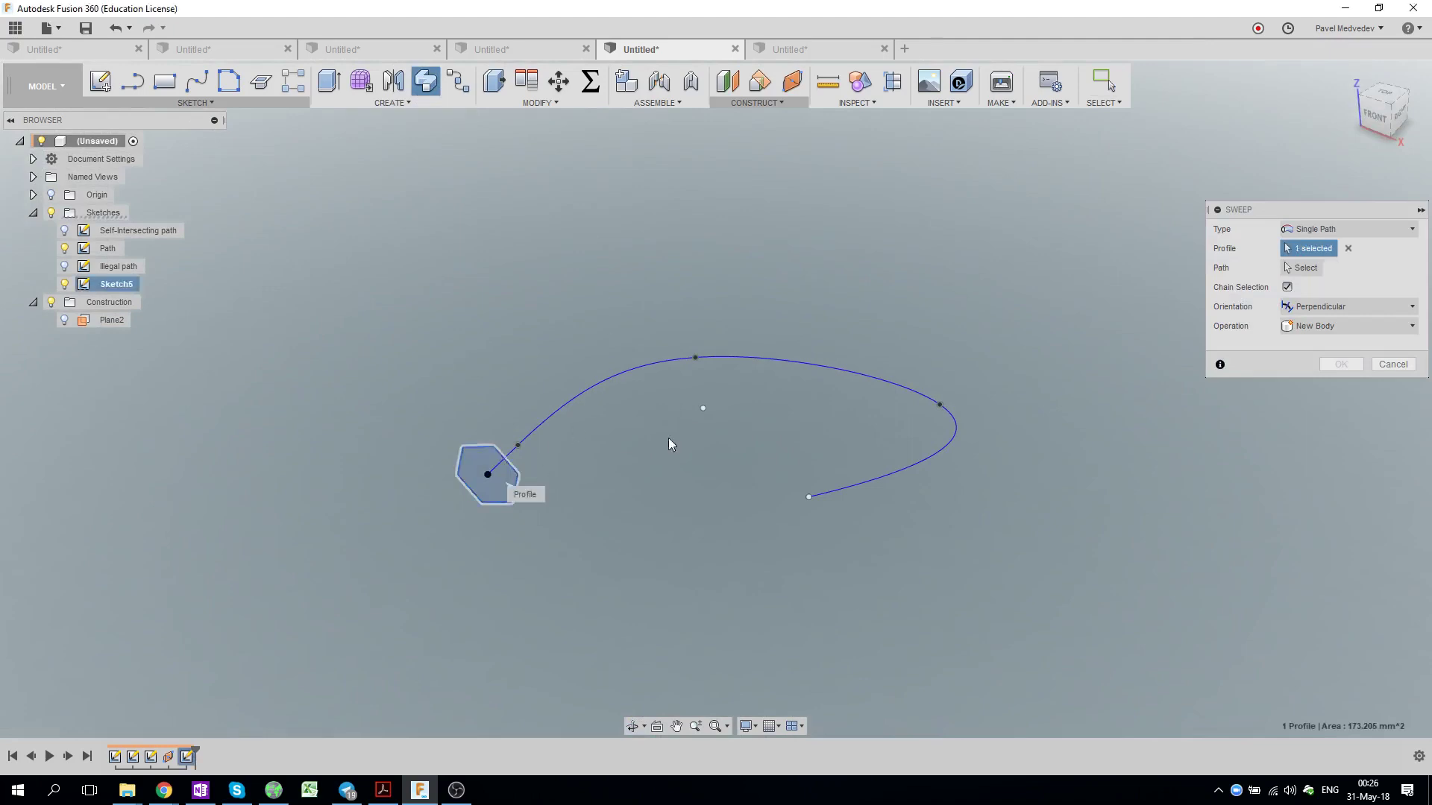
{"action": "left_click", "coordinate": [648, 368]}
{"action": "left_click", "coordinate": [1341, 420]}
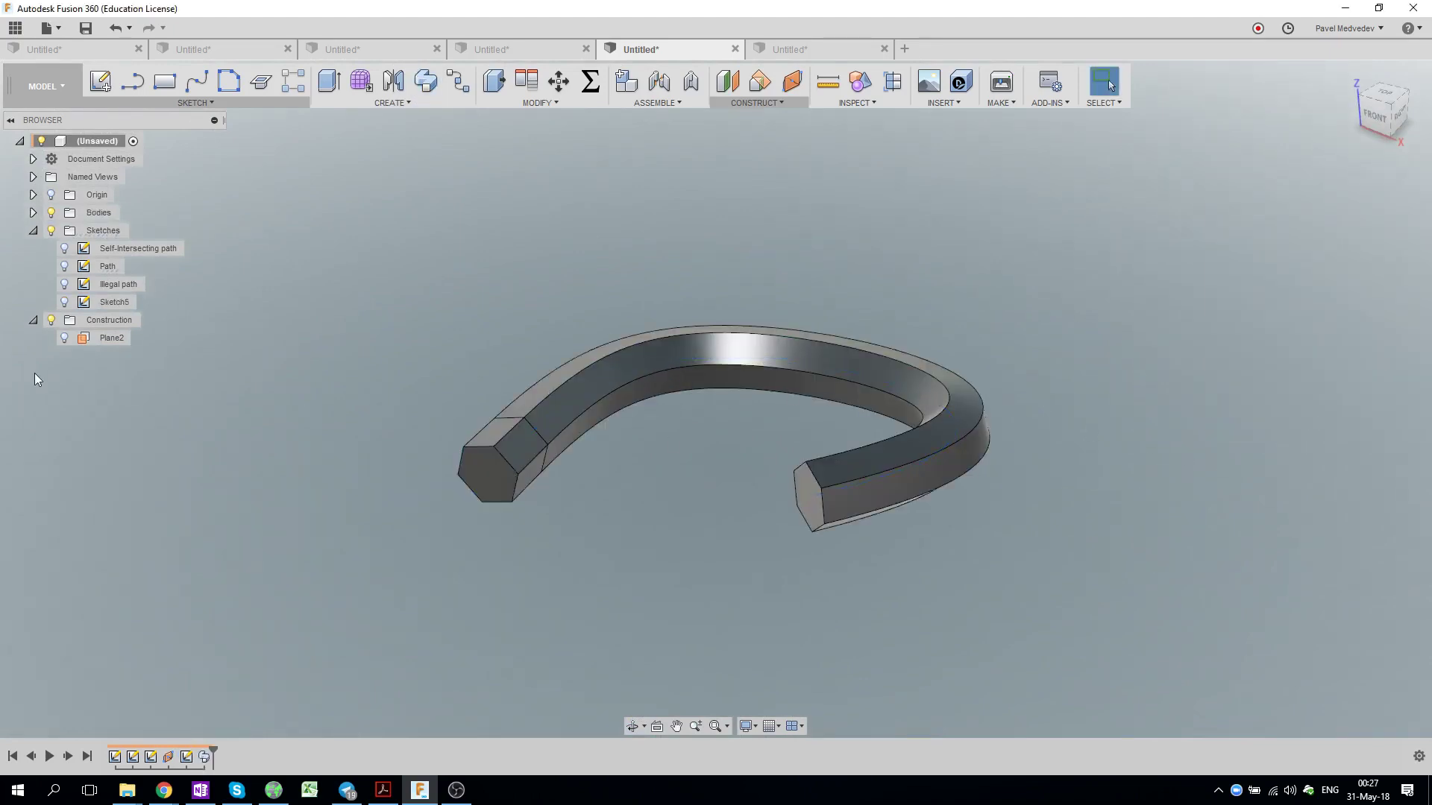
{"action": "left_click", "coordinate": [33, 213]}
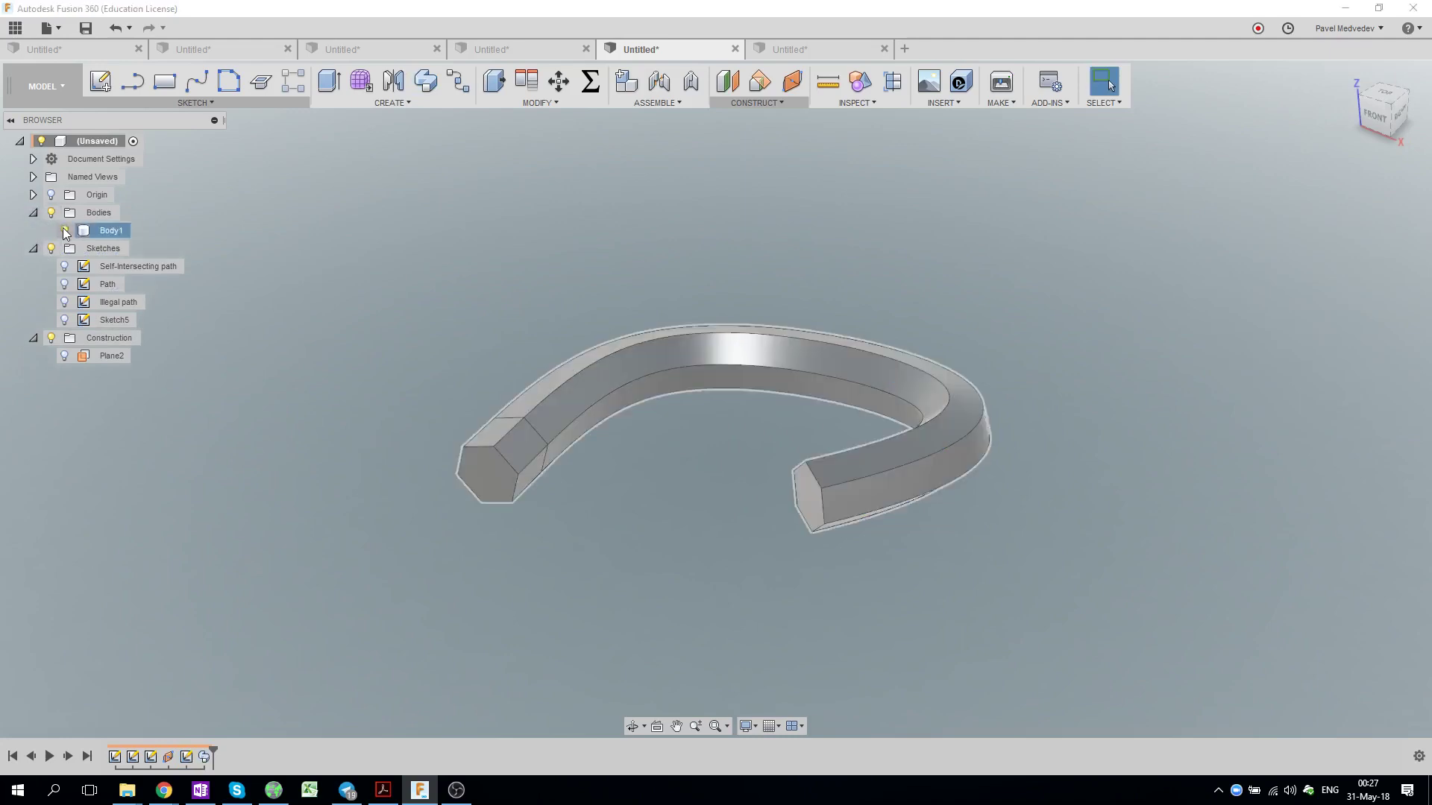
Hide Body1 and show only the Self-Intersecting path and the hexagon Sketch5.
{"action": "left_click", "coordinate": [64, 231]}
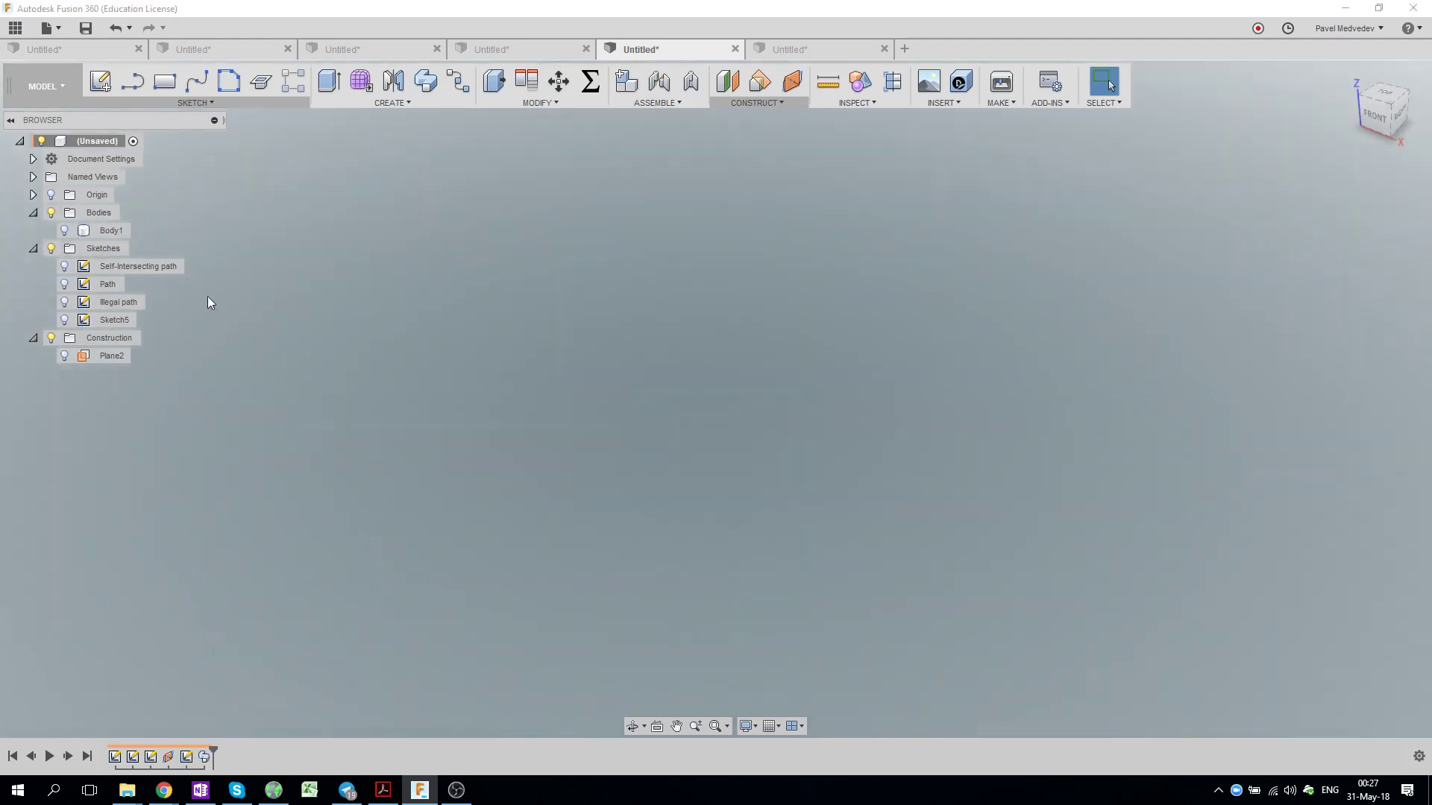
{"action": "left_click", "coordinate": [64, 284]}
{"action": "left_click", "coordinate": [64, 266]}
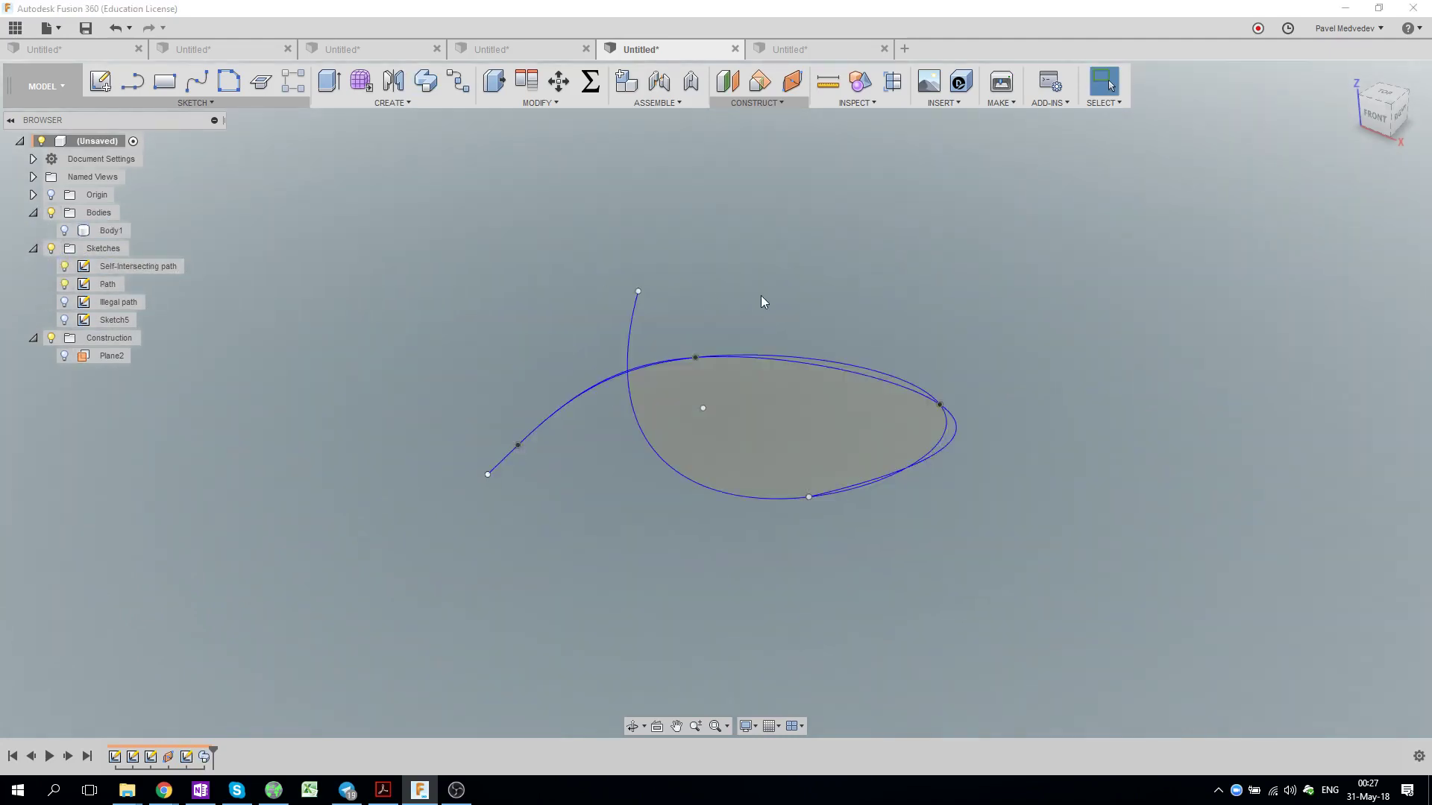
{"action": "left_click", "coordinate": [65, 285]}
{"action": "left_click", "coordinate": [64, 320]}
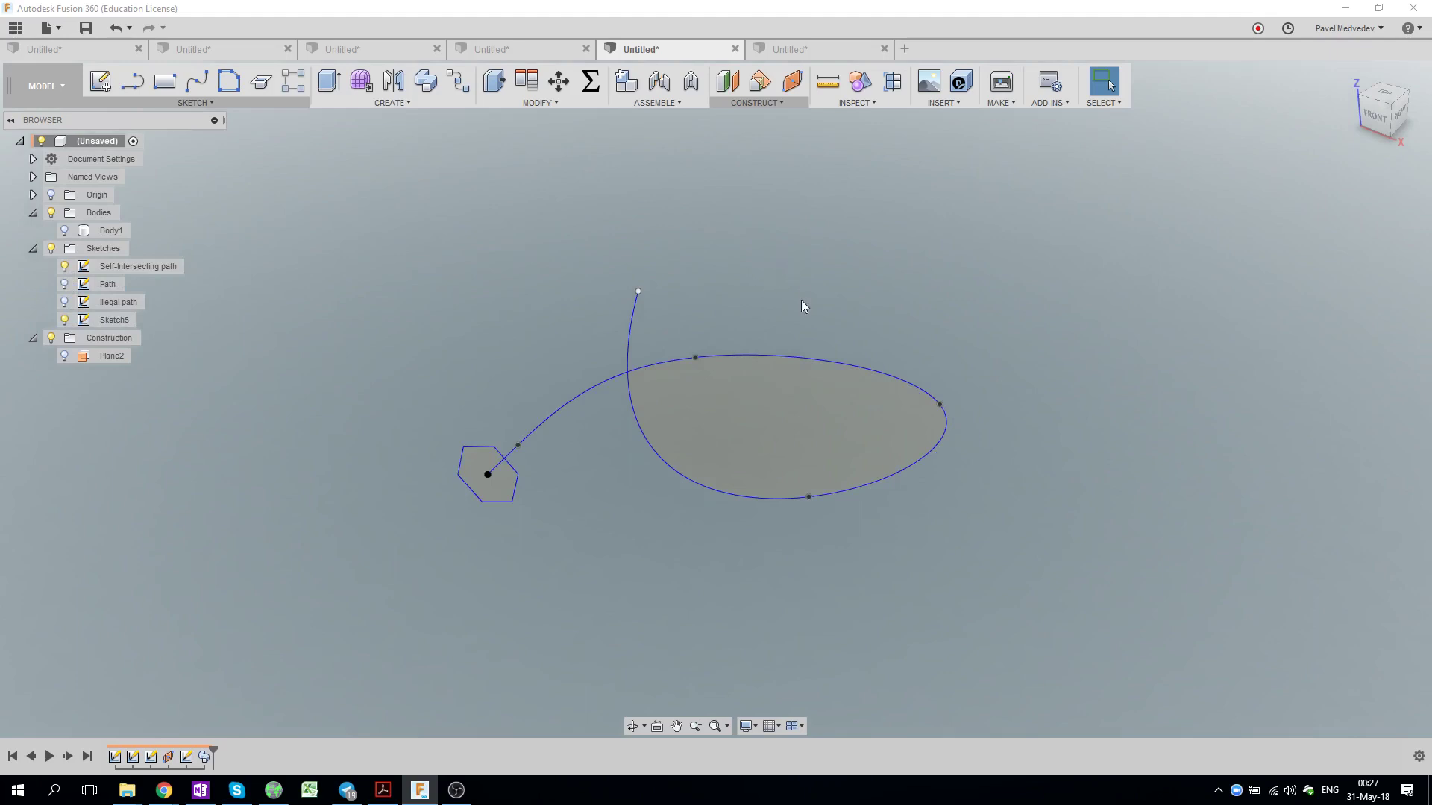
{"action": "mouse_move", "coordinate": [802, 302]}
{"action": "middle_mouse_down", "text": "shift"}
{"action": "mouse_move", "coordinate": [773, 288]}
{"action": "mouse_move", "coordinate": [825, 278]}
{"action": "mouse_move", "coordinate": [759, 292]}
{"action": "middle_mouse_up", "text": "shift"}
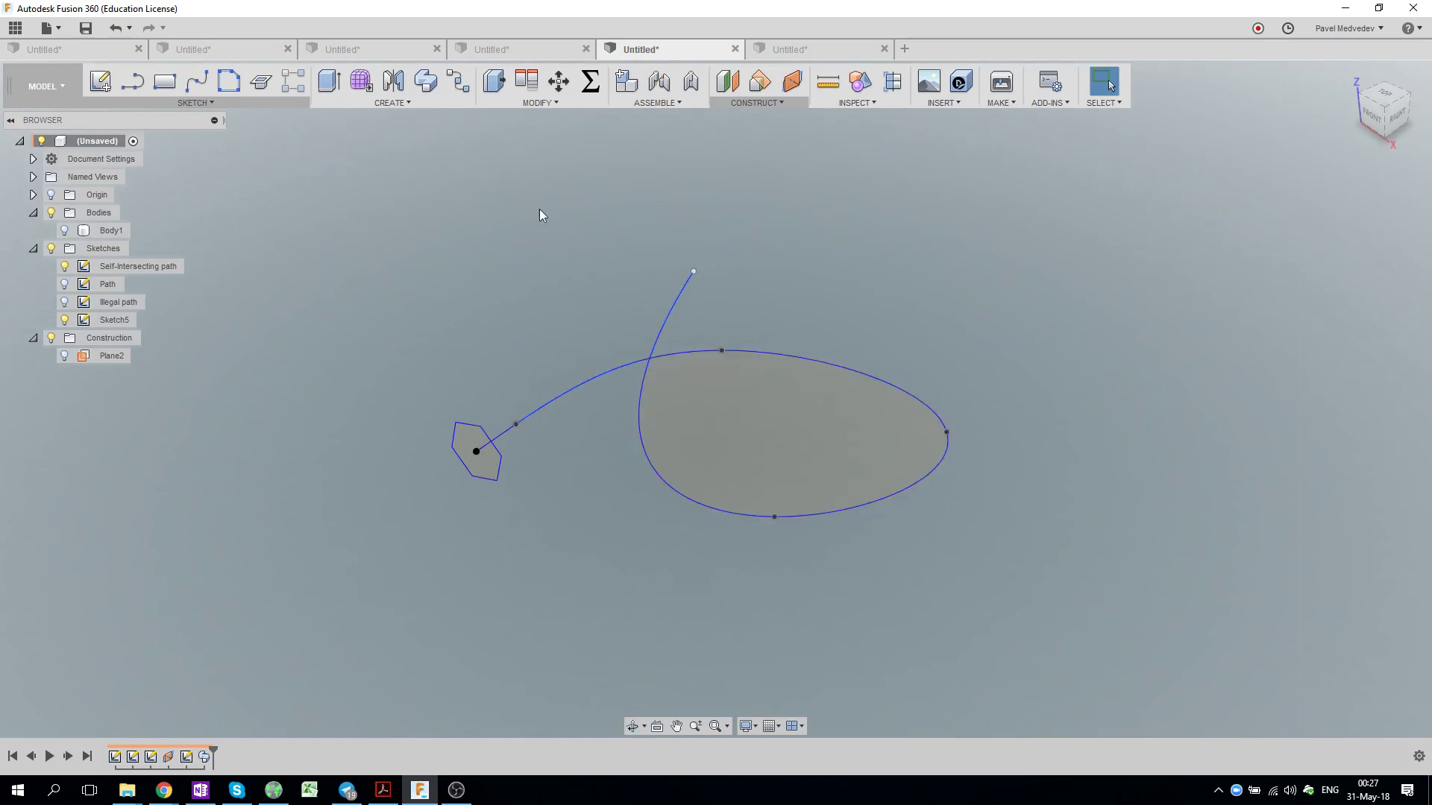
Try sweeping the hexagon along the self-intersecting curve, then cancel after the self-intersection error.
{"action": "left_click", "coordinate": [425, 80]}
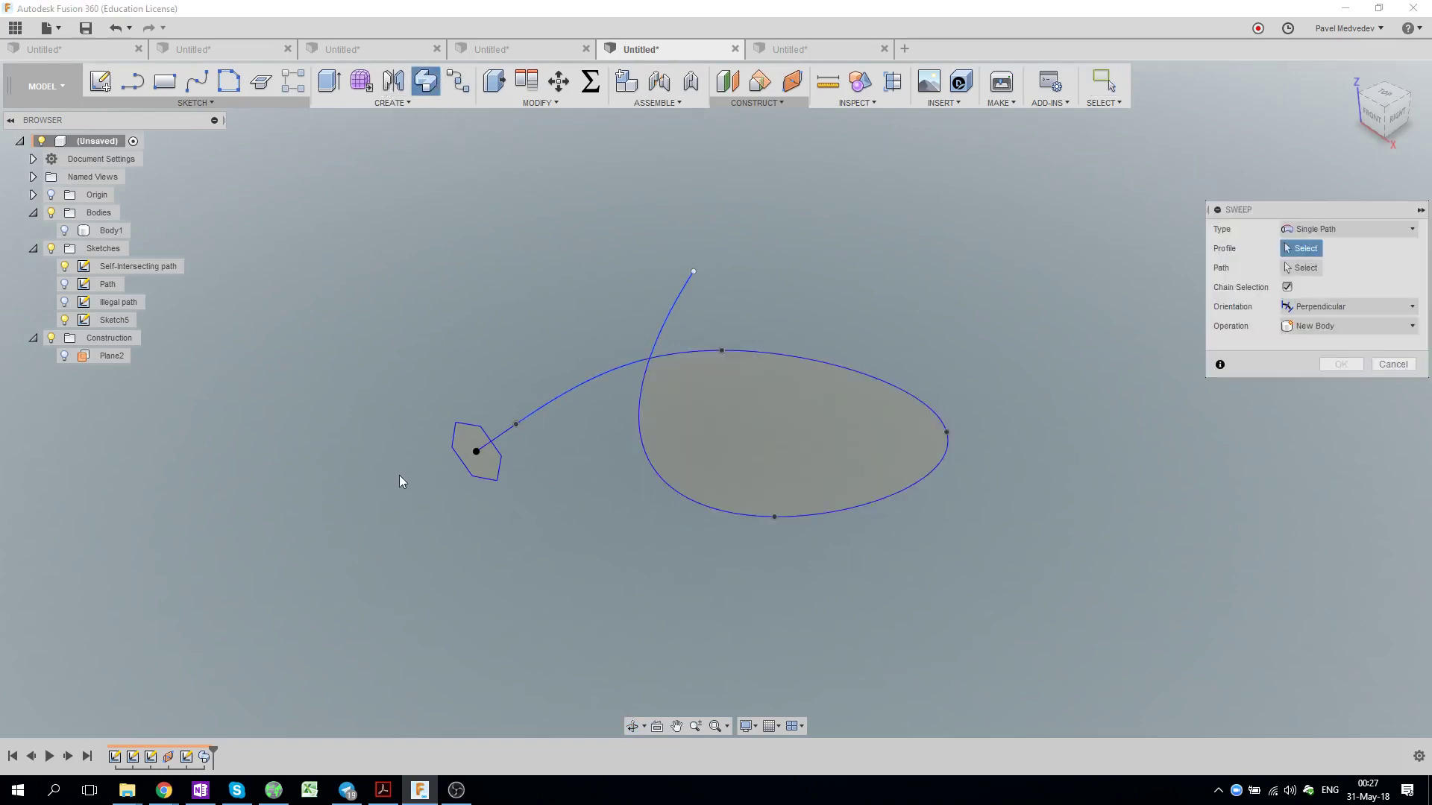
{"action": "left_click", "coordinate": [476, 468]}
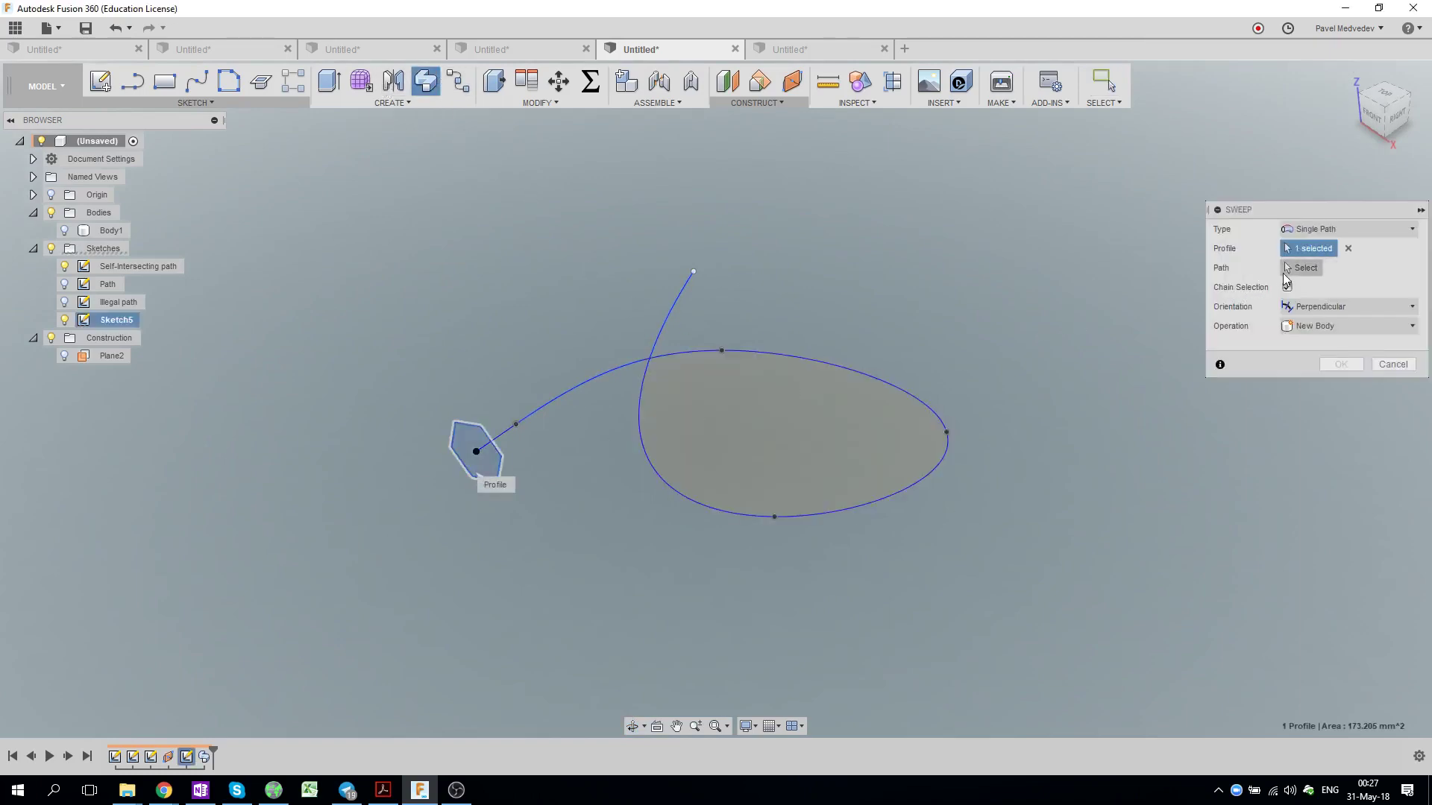
{"action": "left_click", "coordinate": [1286, 270]}
{"action": "left_click", "coordinate": [594, 378]}
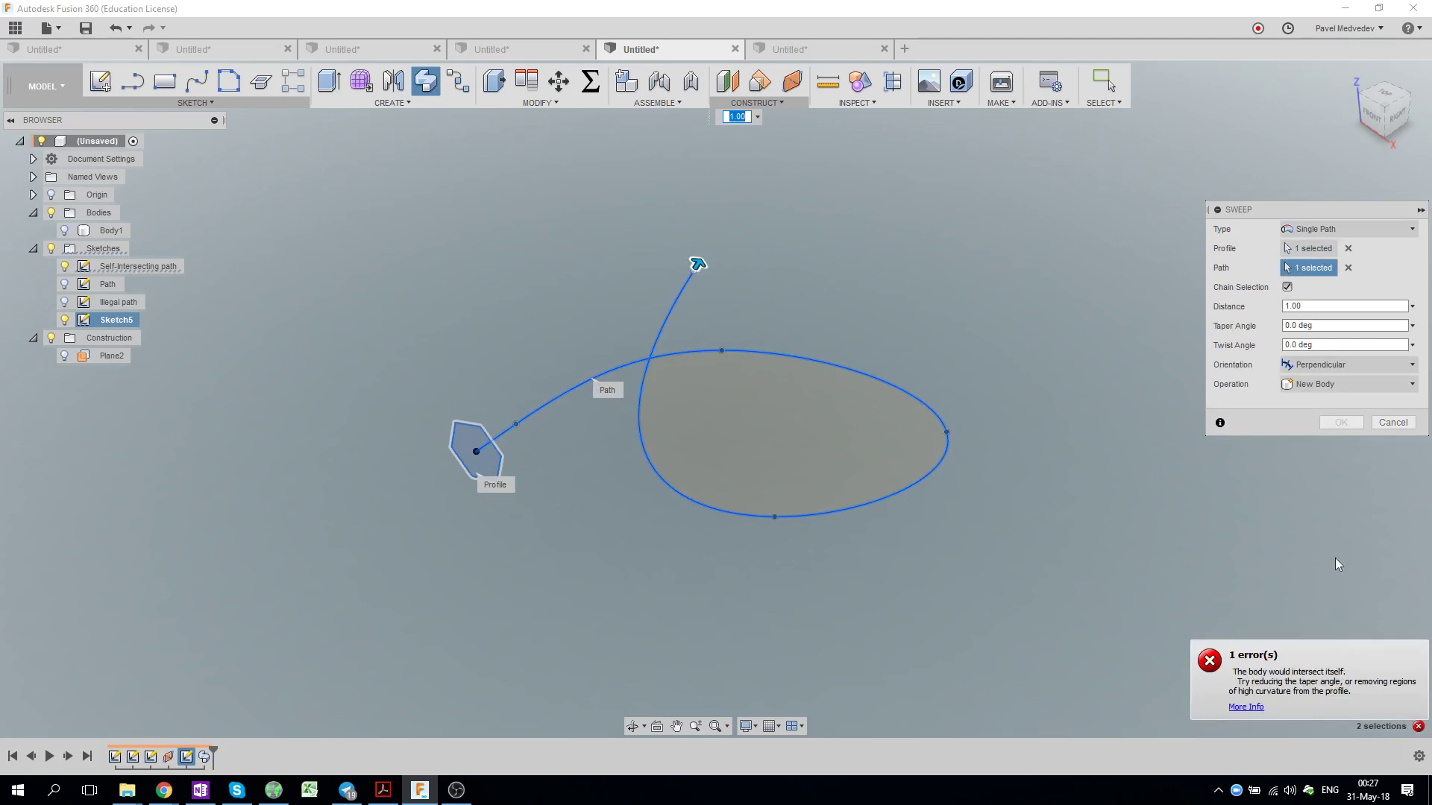
{"action": "left_click", "coordinate": [1392, 422]}
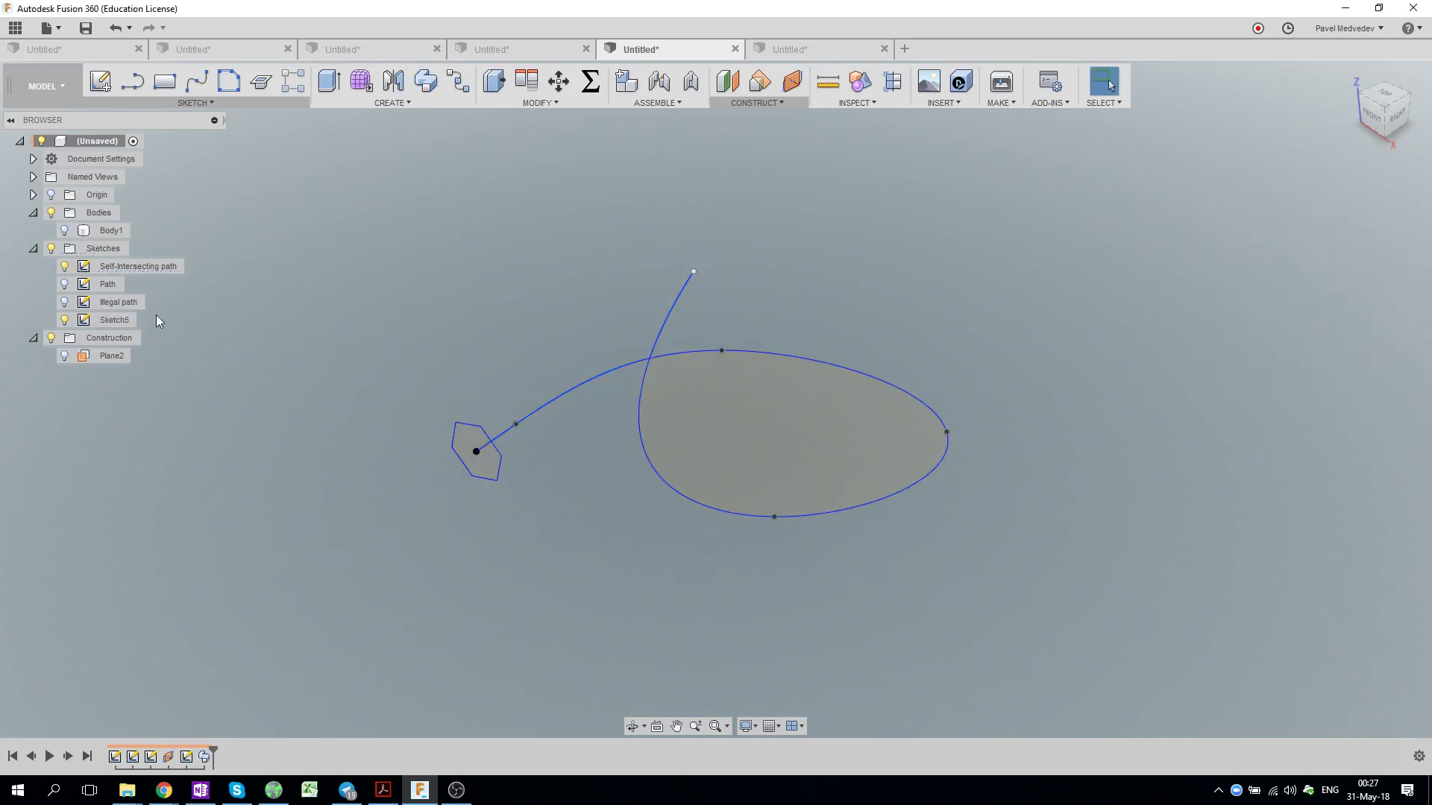
{"action": "left_click", "coordinate": [72, 267]}
{"action": "left_click", "coordinate": [66, 267]}
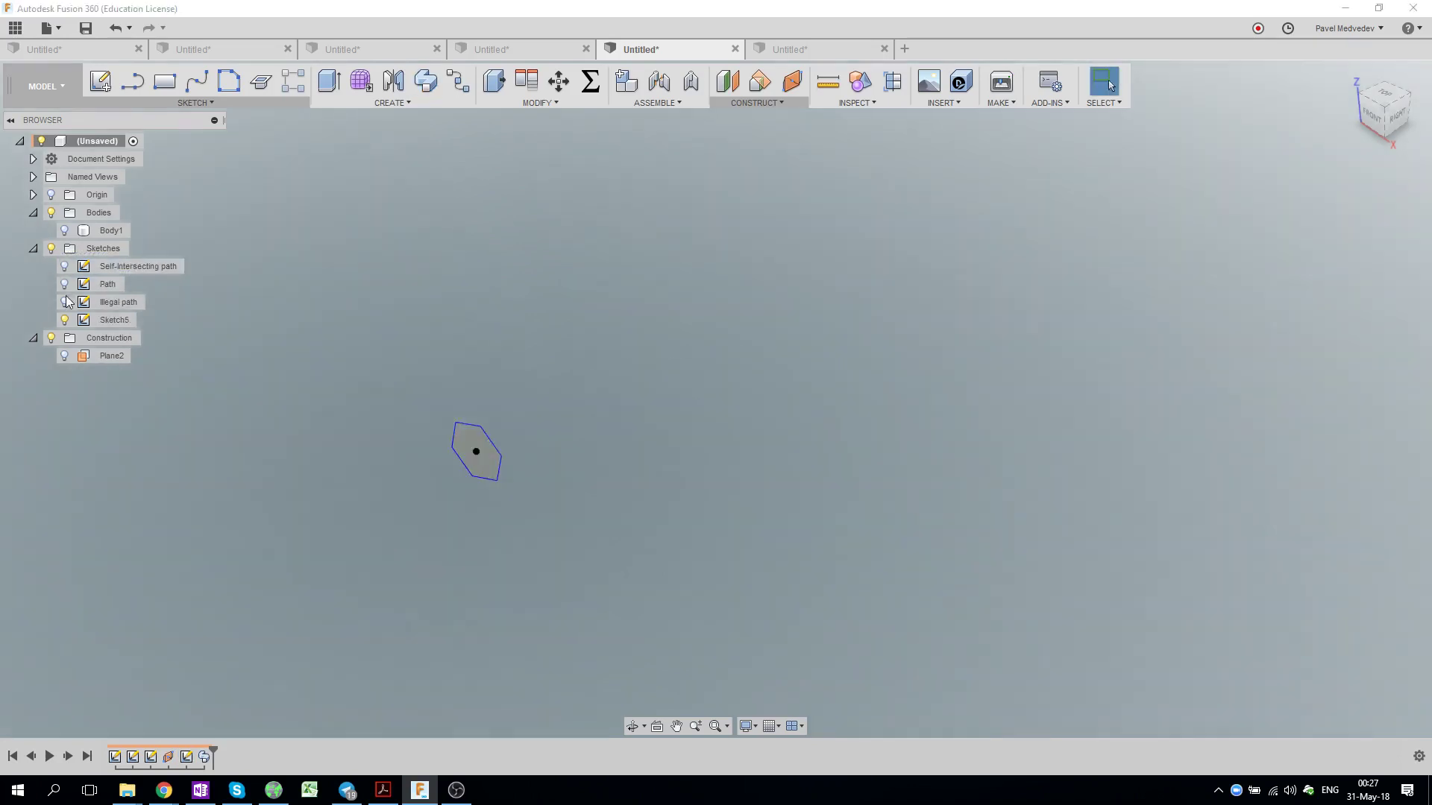
{"action": "left_click", "coordinate": [65, 302]}
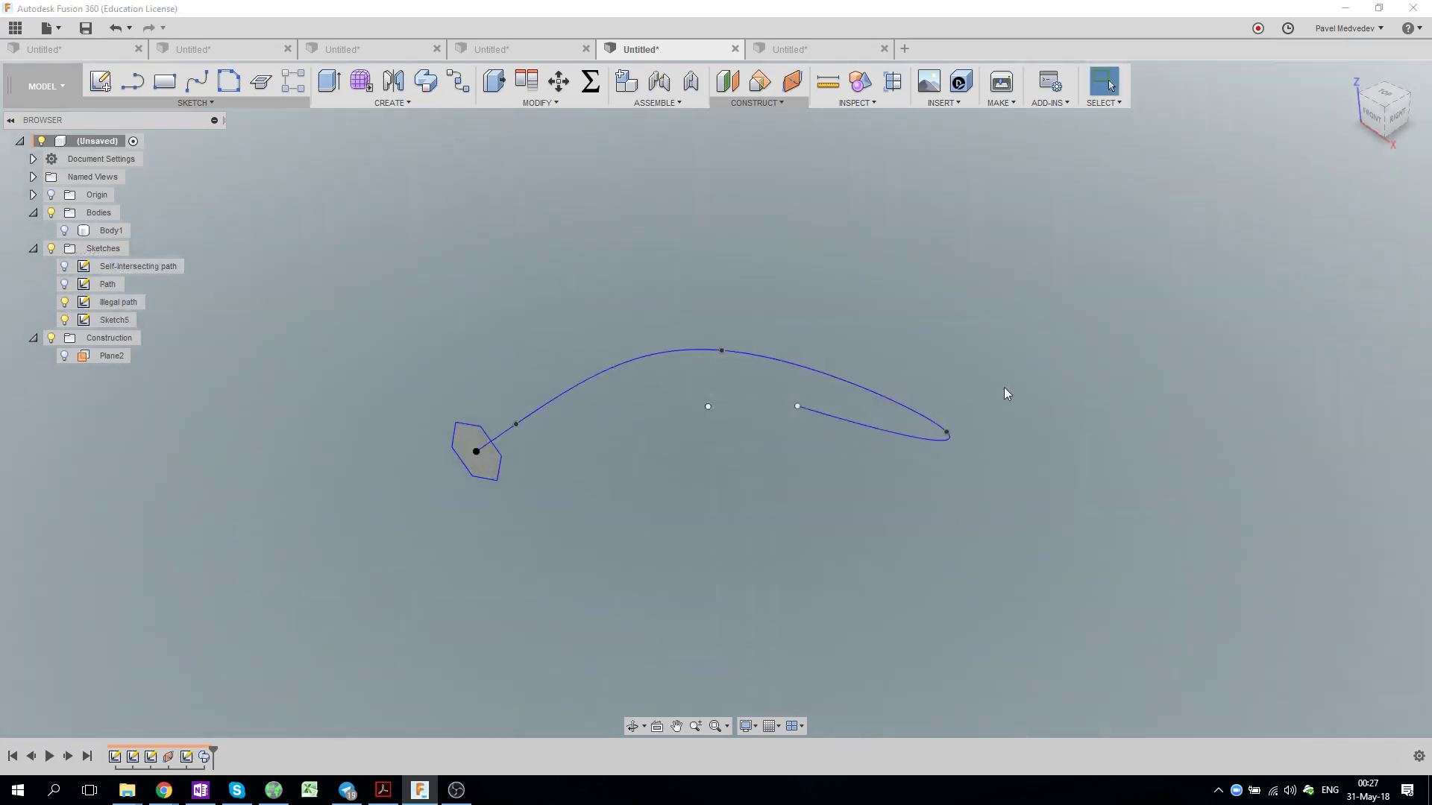
{"action": "mouse_move", "coordinate": [1041, 371]}
{"action": "middle_mouse_down", "text": "shift"}
{"action": "mouse_move", "coordinate": [1083, 374]}
{"action": "mouse_move", "coordinate": [1064, 403]}
{"action": "middle_mouse_up", "text": "shift"}
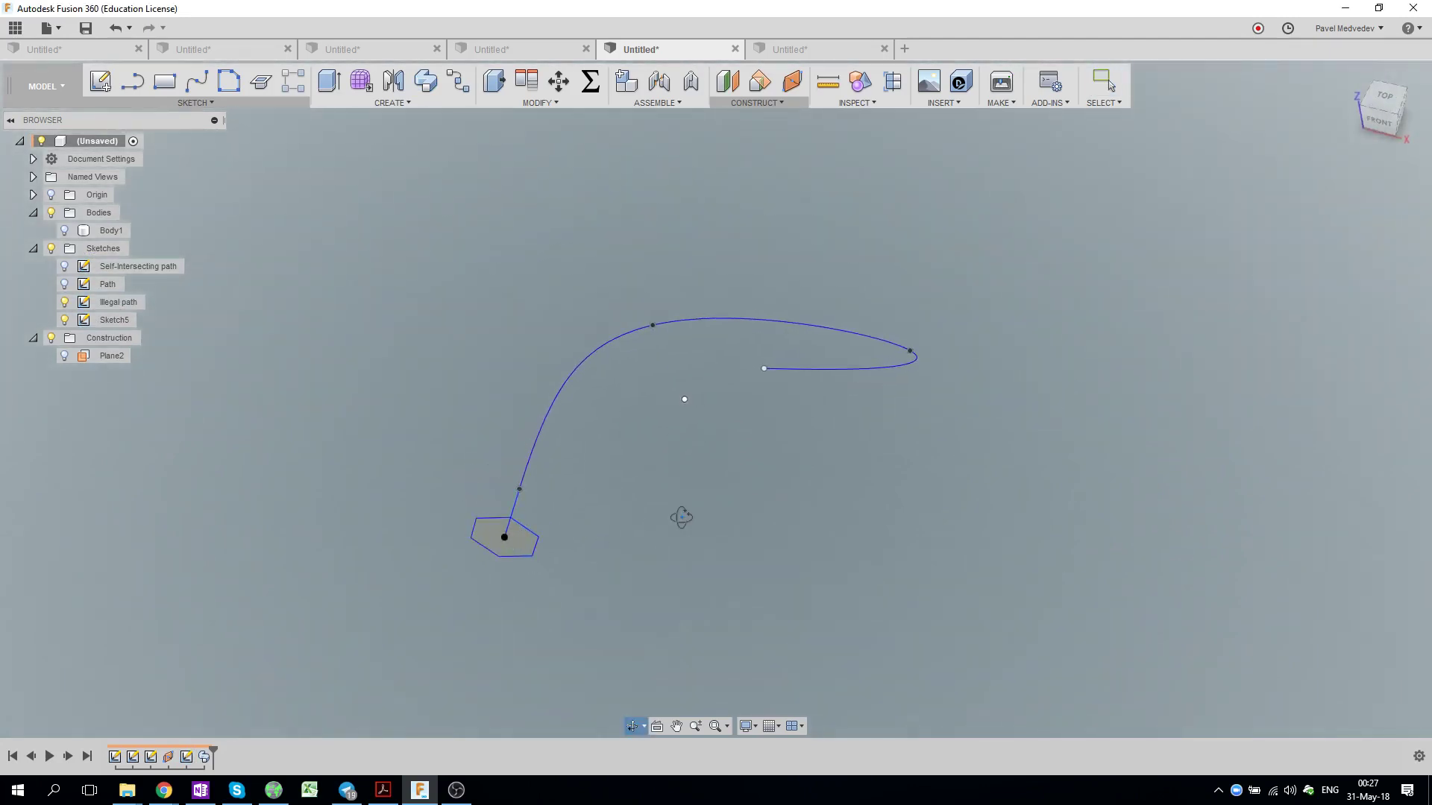
{"action": "mouse_move", "coordinate": [681, 514]}
{"action": "middle_mouse_down", "text": "shift"}
{"action": "mouse_move", "coordinate": [671, 550]}
{"action": "mouse_move", "coordinate": [584, 408]}
{"action": "middle_mouse_up", "text": "shift"}
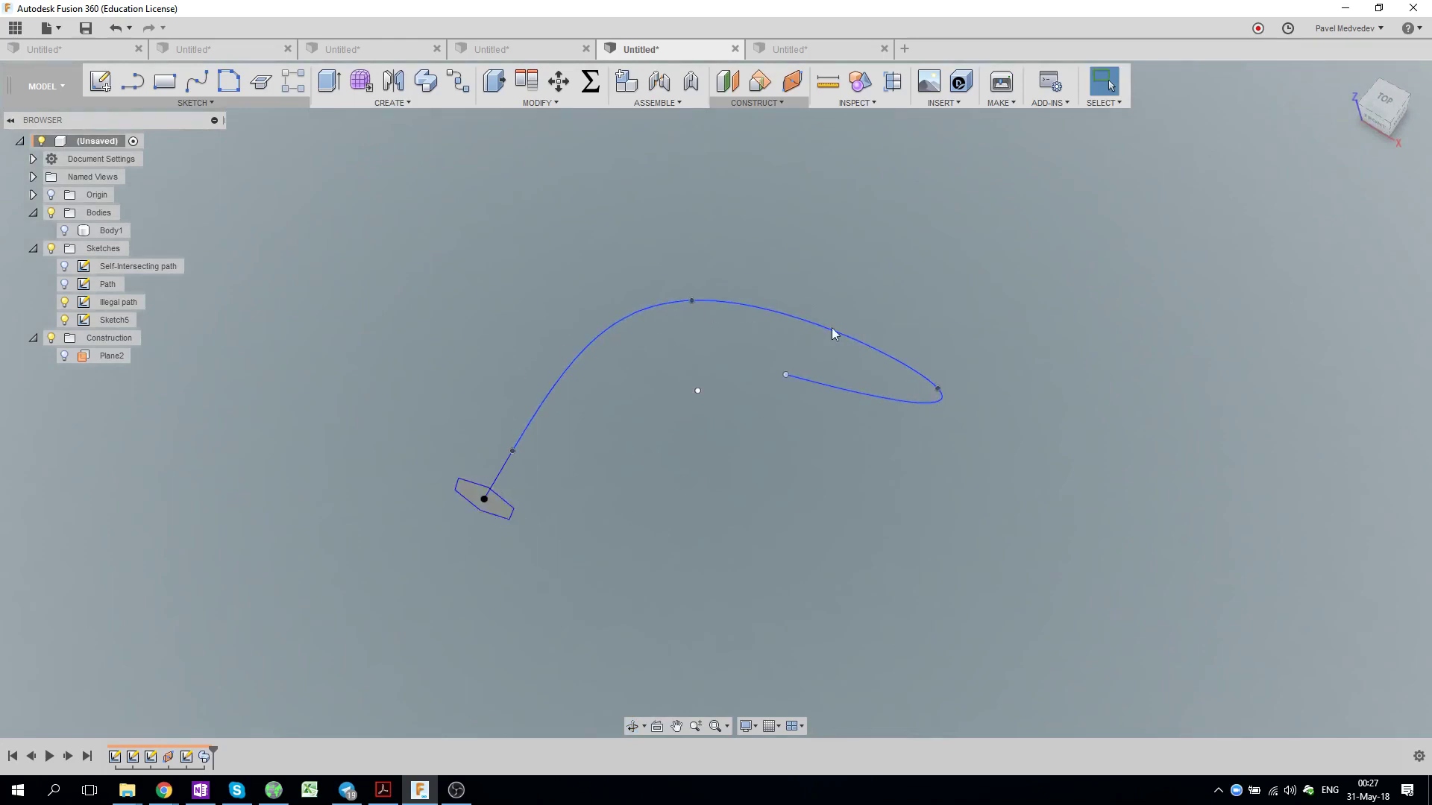
{"action": "left_click", "coordinate": [425, 81]}
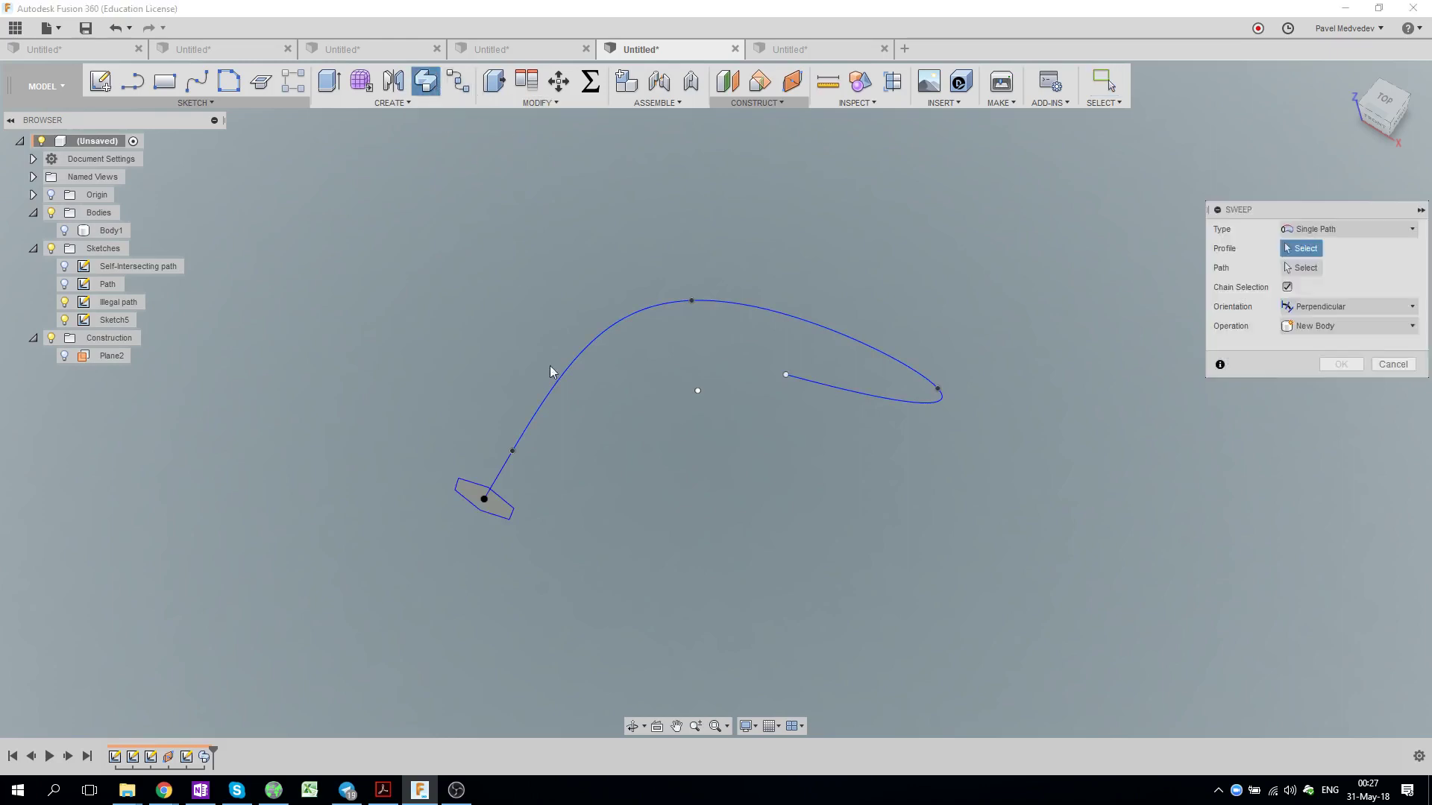
{"action": "left_click", "coordinate": [498, 509]}
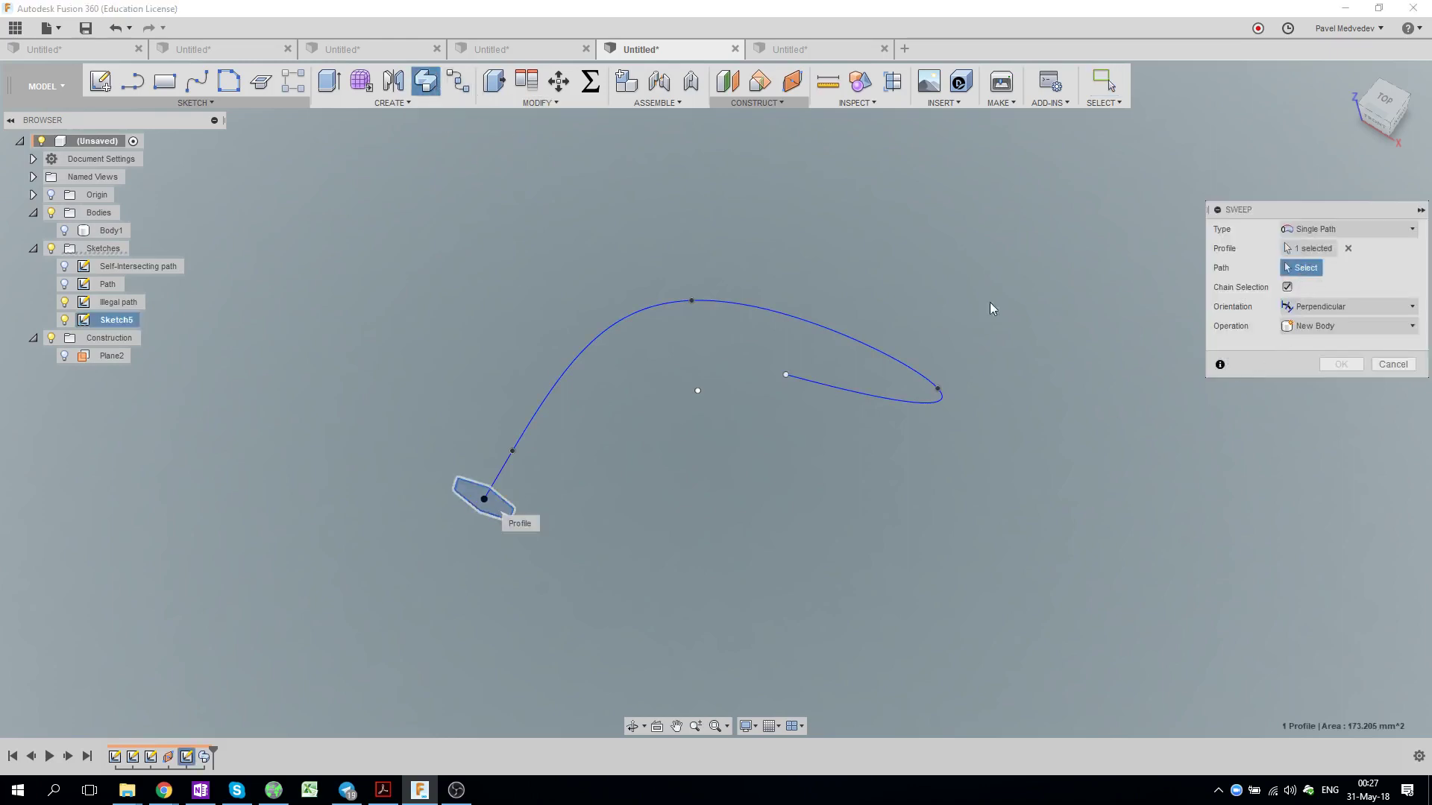
{"action": "left_click", "coordinate": [630, 326]}
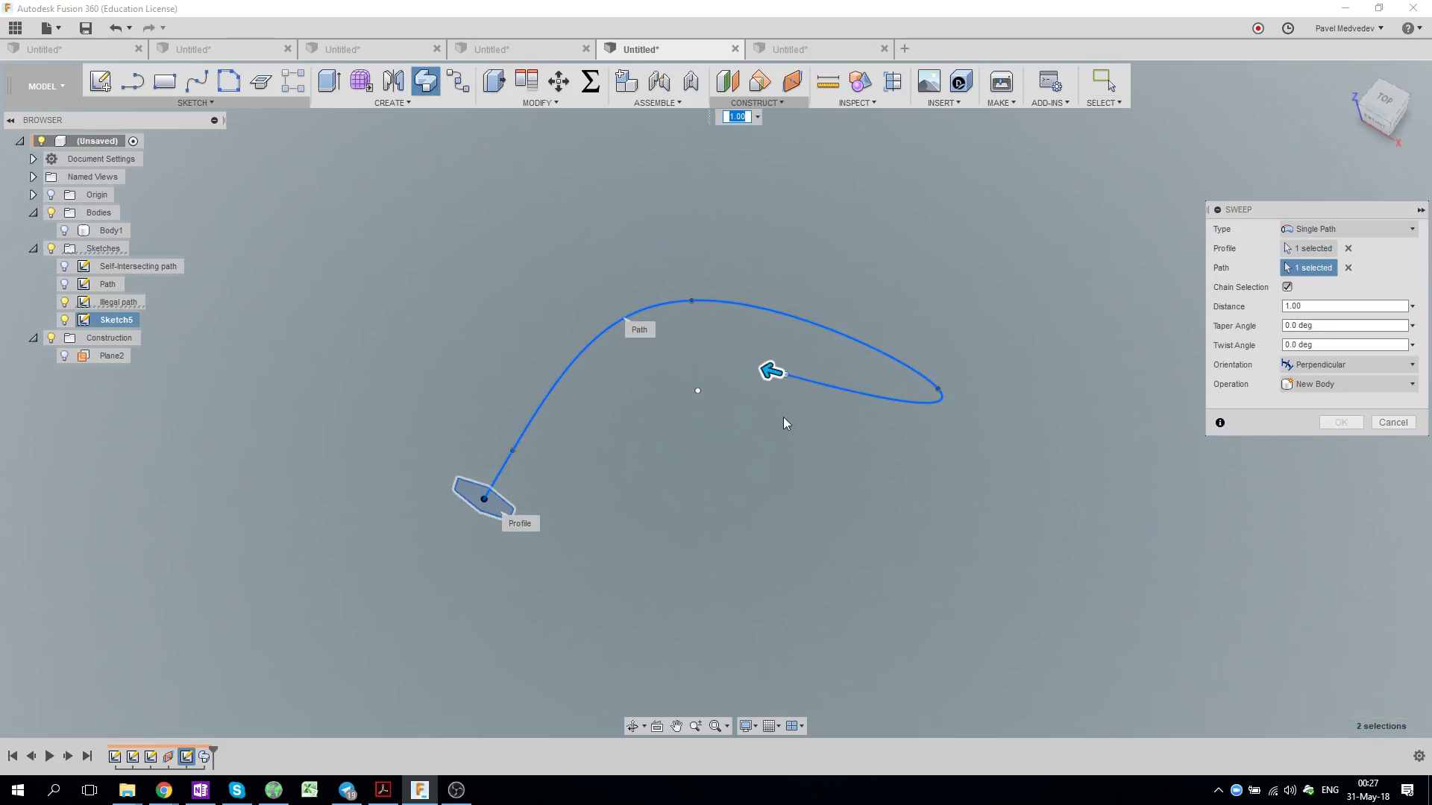
{"action": "left_click", "coordinate": [1395, 423]}
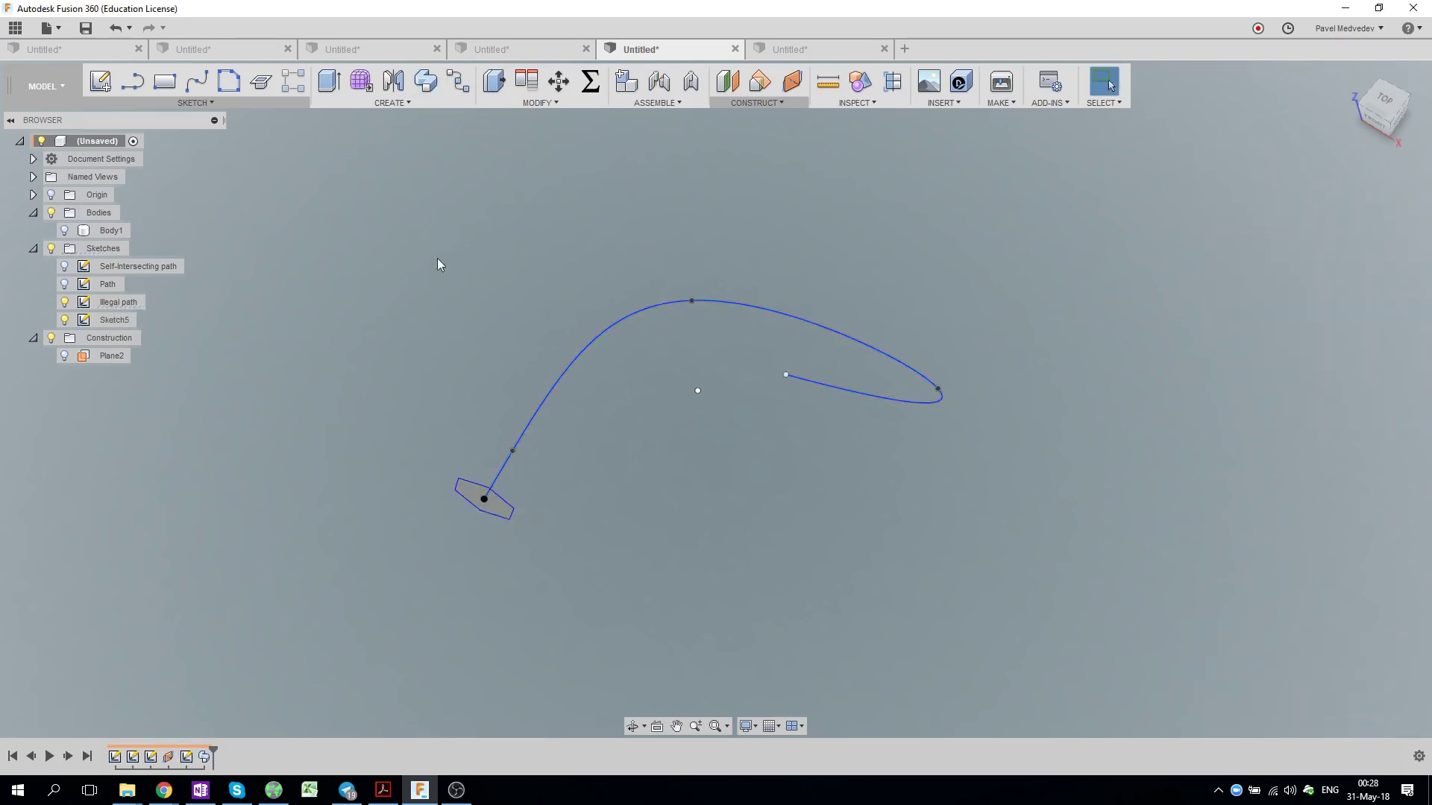
Switch to the cross-shaped profile document and make the Tree path sketch visible.
{"action": "left_click", "coordinate": [55, 51]}
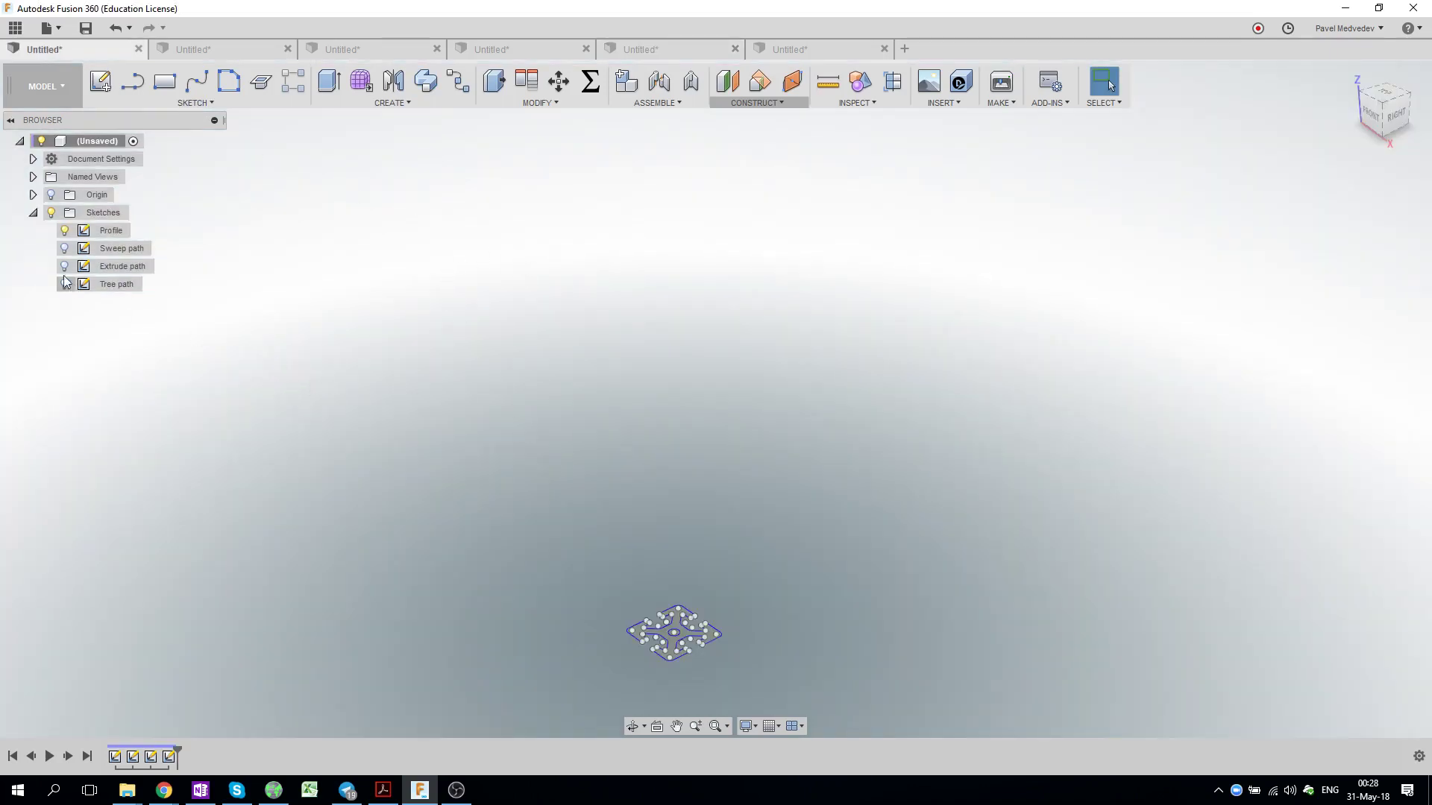
{"action": "left_click", "coordinate": [65, 249]}
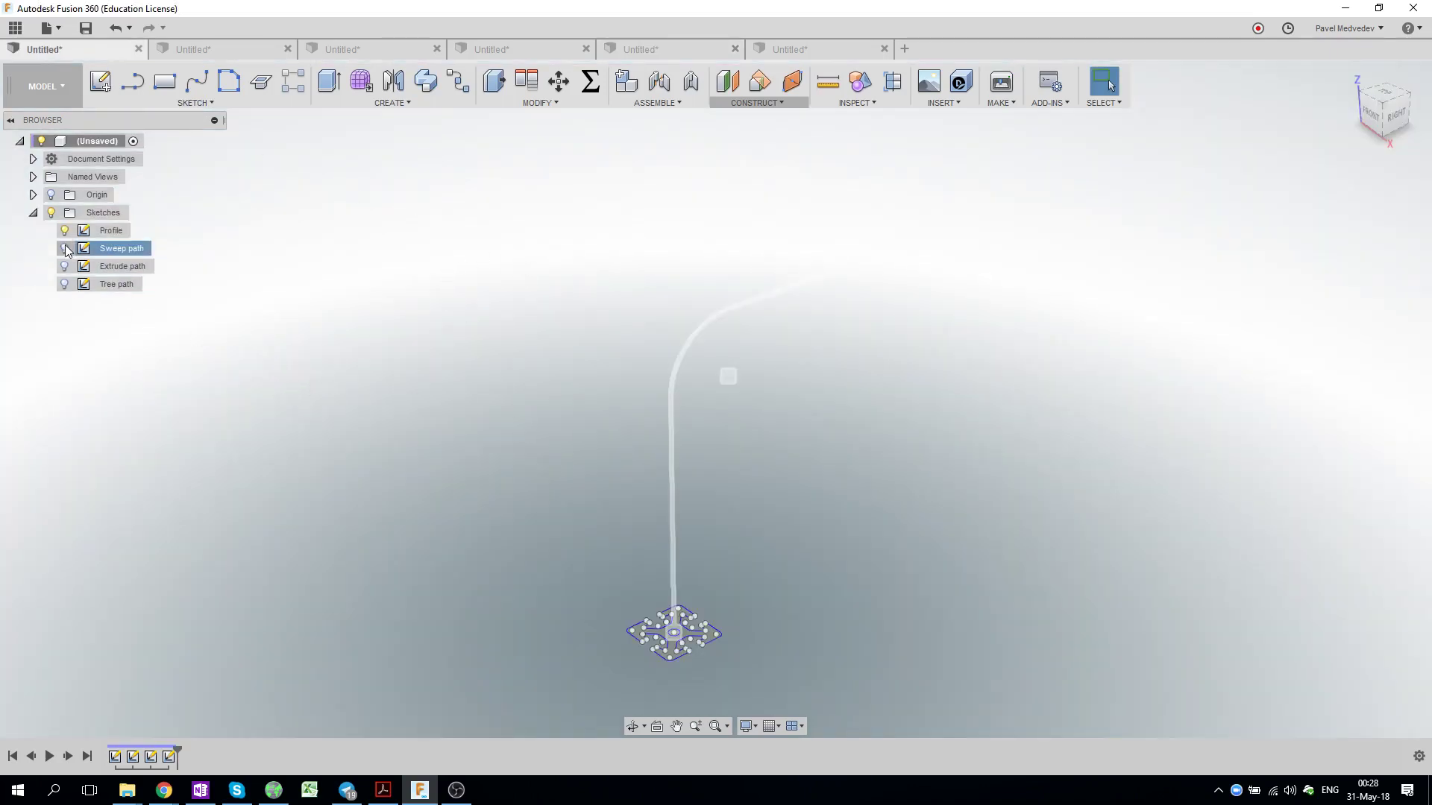
{"action": "left_click", "coordinate": [65, 284]}
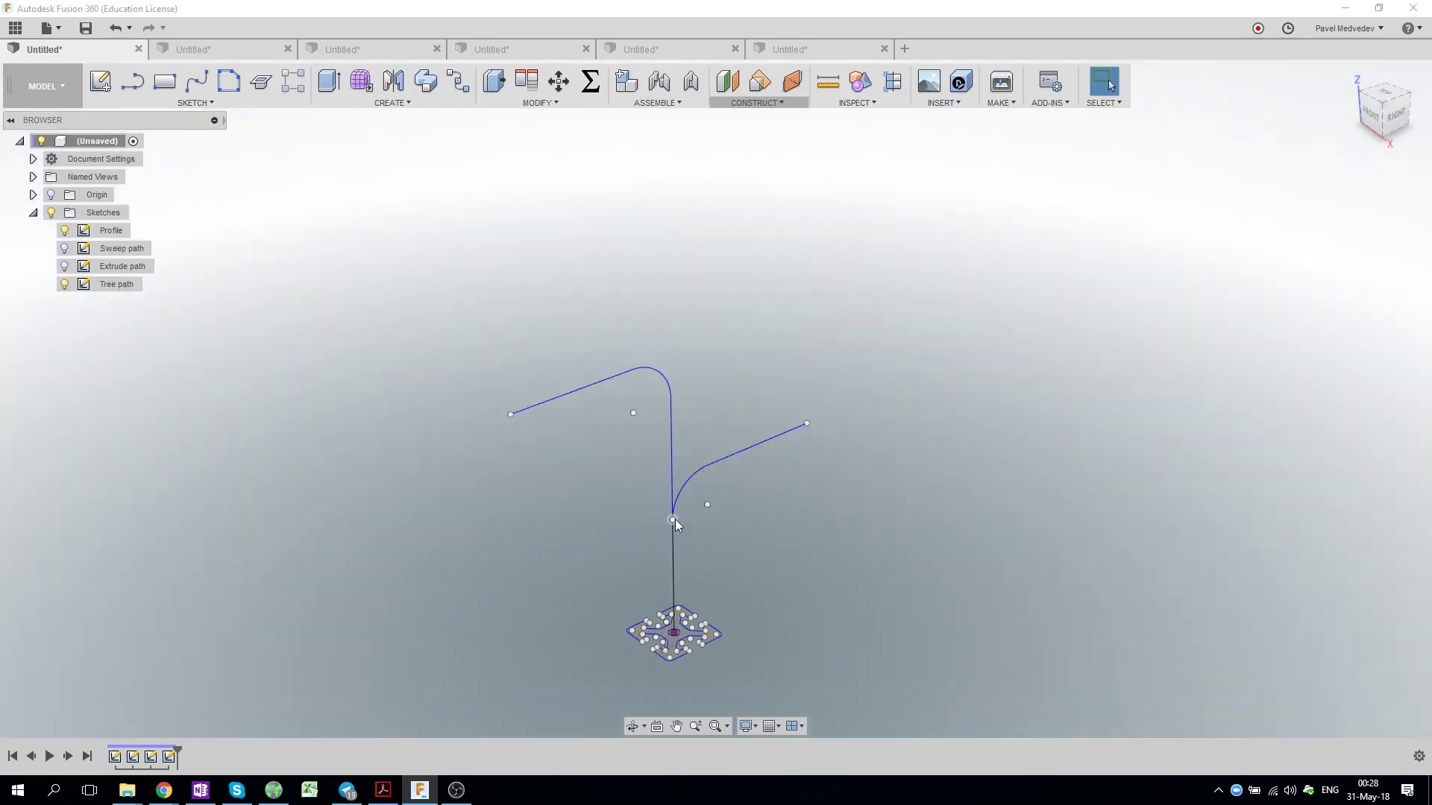
Preview sweeping the cross-shaped profile along the branching Tree path, then cancel.
{"action": "left_click", "coordinate": [422, 87]}
{"action": "left_click", "coordinate": [716, 633]}
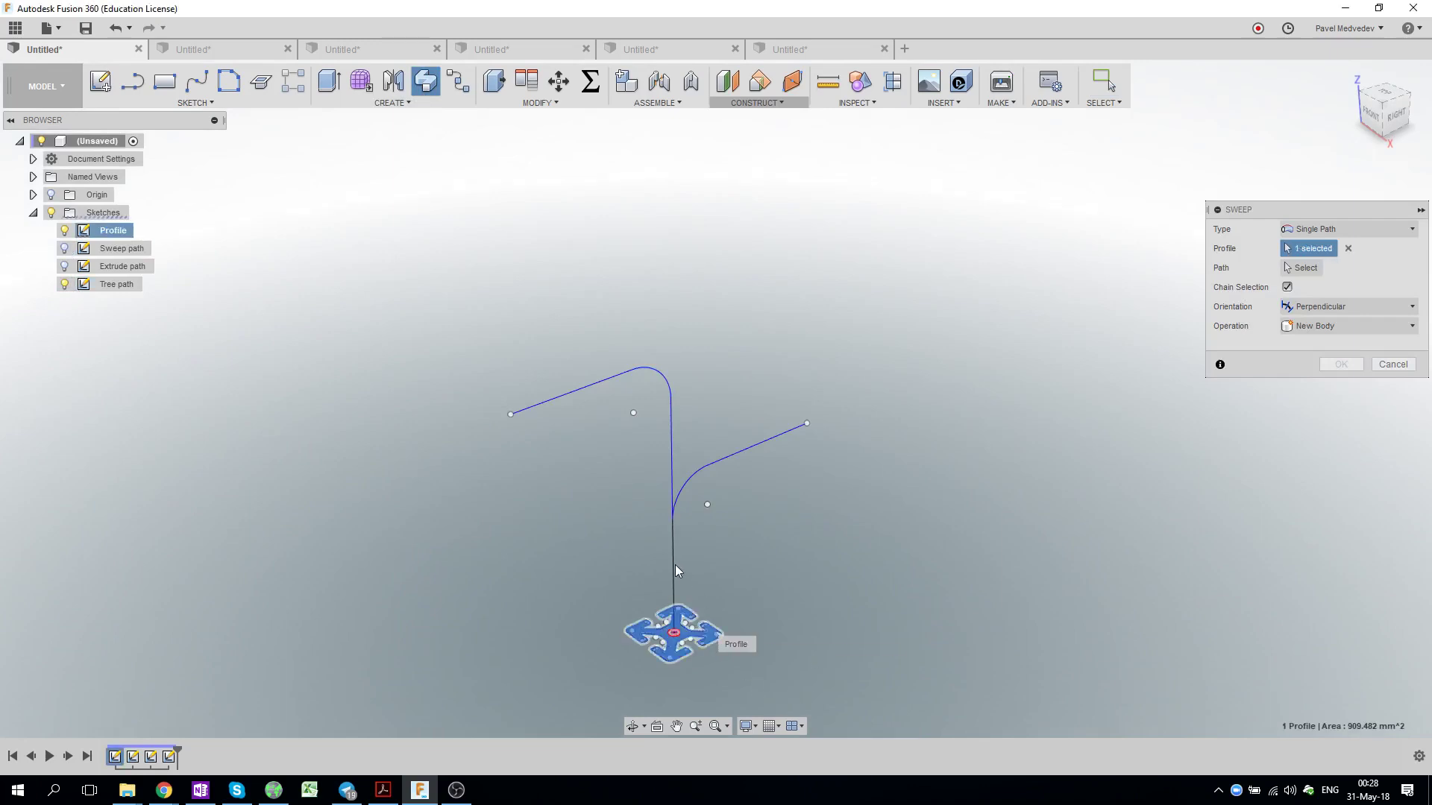
{"action": "left_click", "coordinate": [1301, 268]}
{"action": "left_click", "coordinate": [673, 548]}
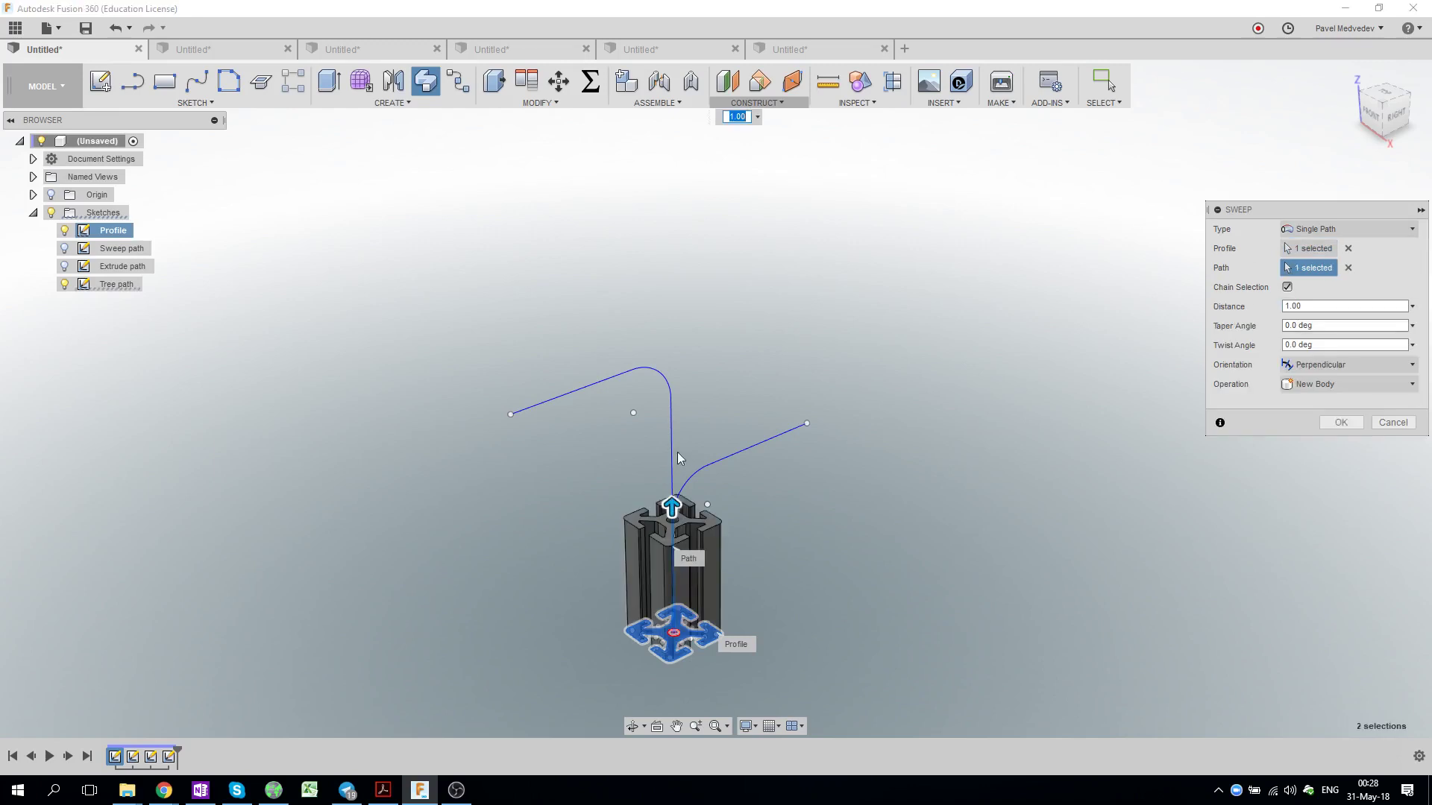
{"action": "left_click", "coordinate": [672, 449]}
{"action": "middle_click_drag", "start_coordinate": [827, 522], "coordinate": [729, 483], "text": "shift"}
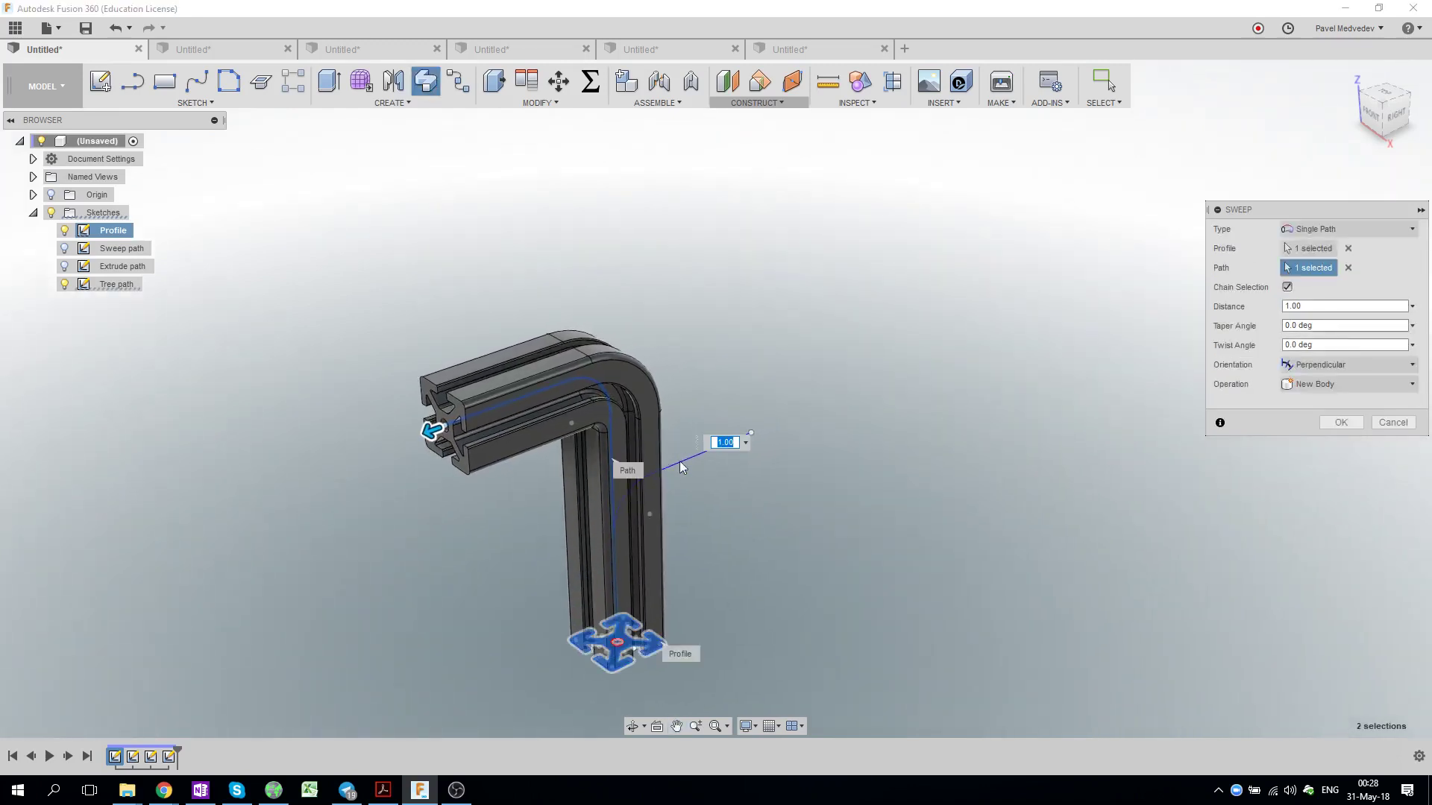
{"action": "left_click", "coordinate": [1393, 422]}
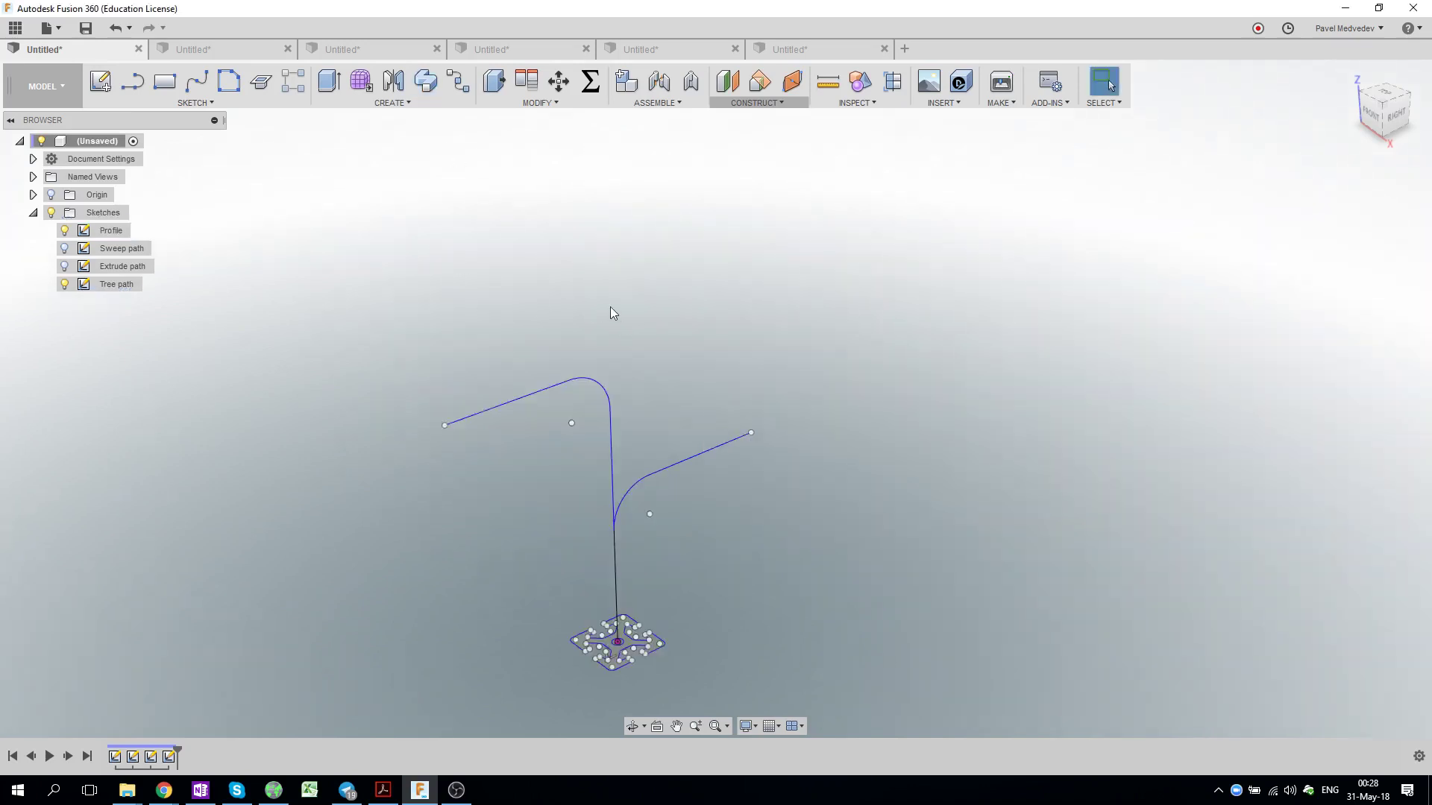
Hide the Tree path and show the straight Extrude path line.
{"action": "left_click", "coordinate": [64, 284]}
{"action": "left_click", "coordinate": [64, 266]}
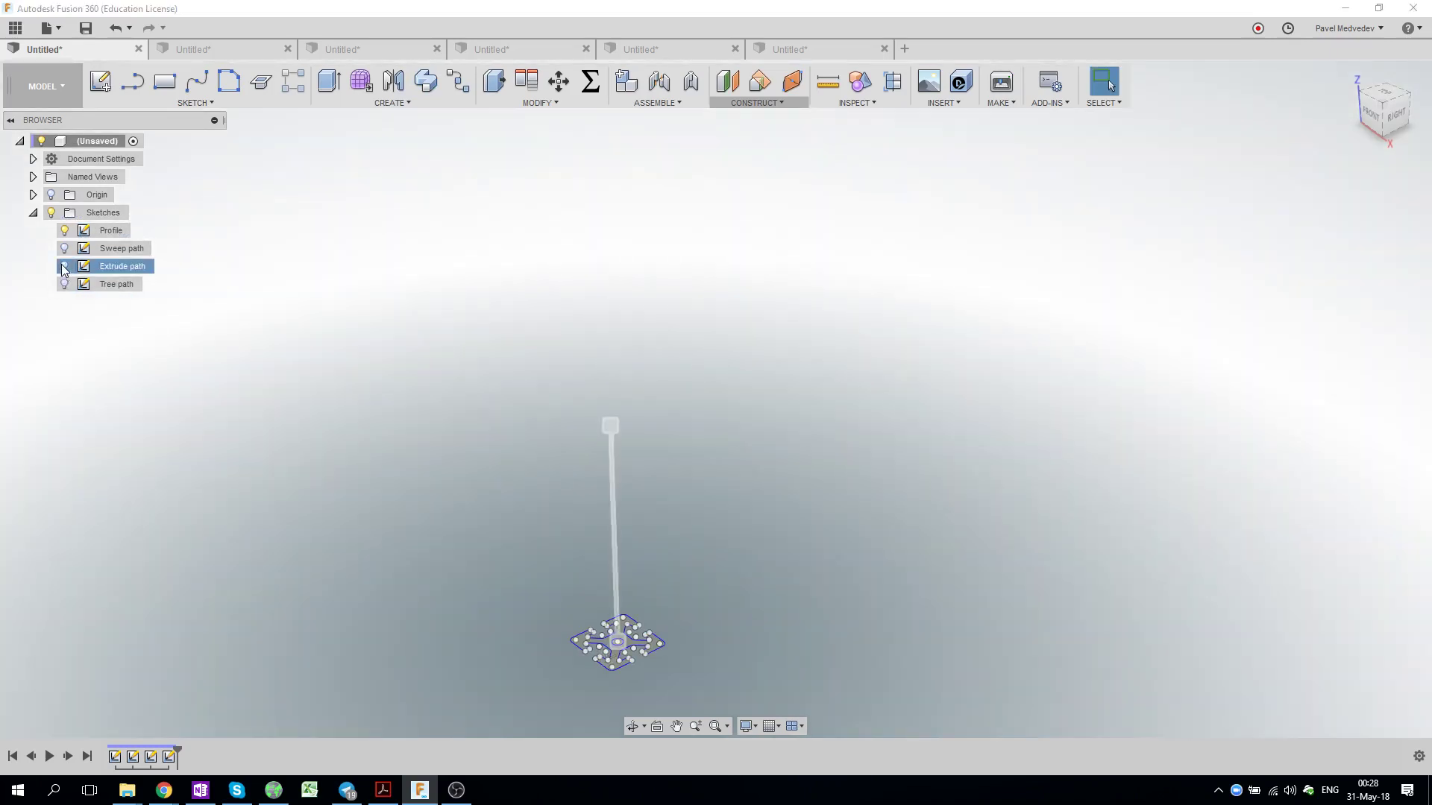
{"action": "middle_click_drag", "start_coordinate": [857, 553], "coordinate": [855, 487]}
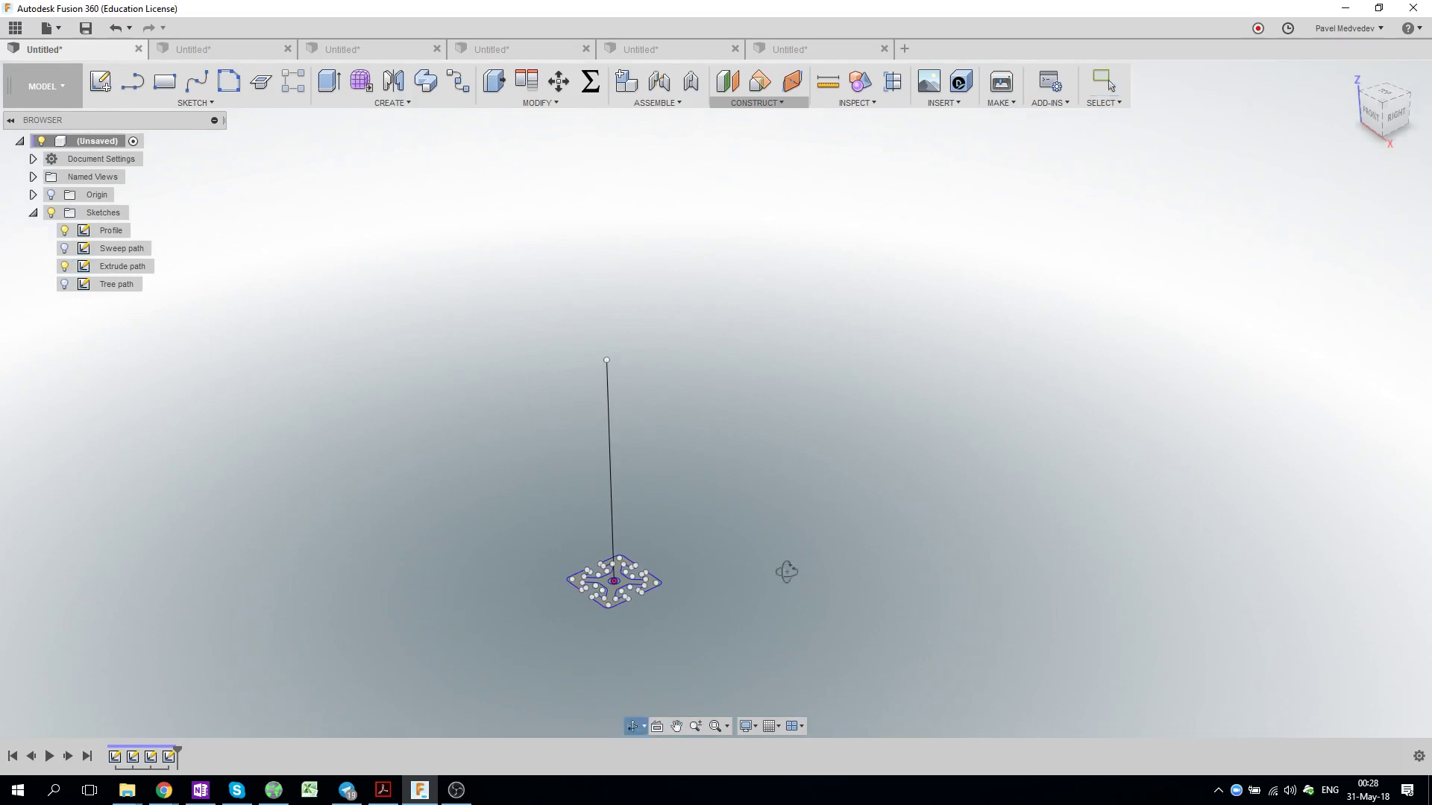
{"action": "middle_click_drag", "start_coordinate": [788, 558], "coordinate": [767, 562], "text": "shift"}
Sweep the cross-shaped profile up the straight Extrude path into a tall column, then switch documents.
{"action": "left_click", "coordinate": [426, 81]}
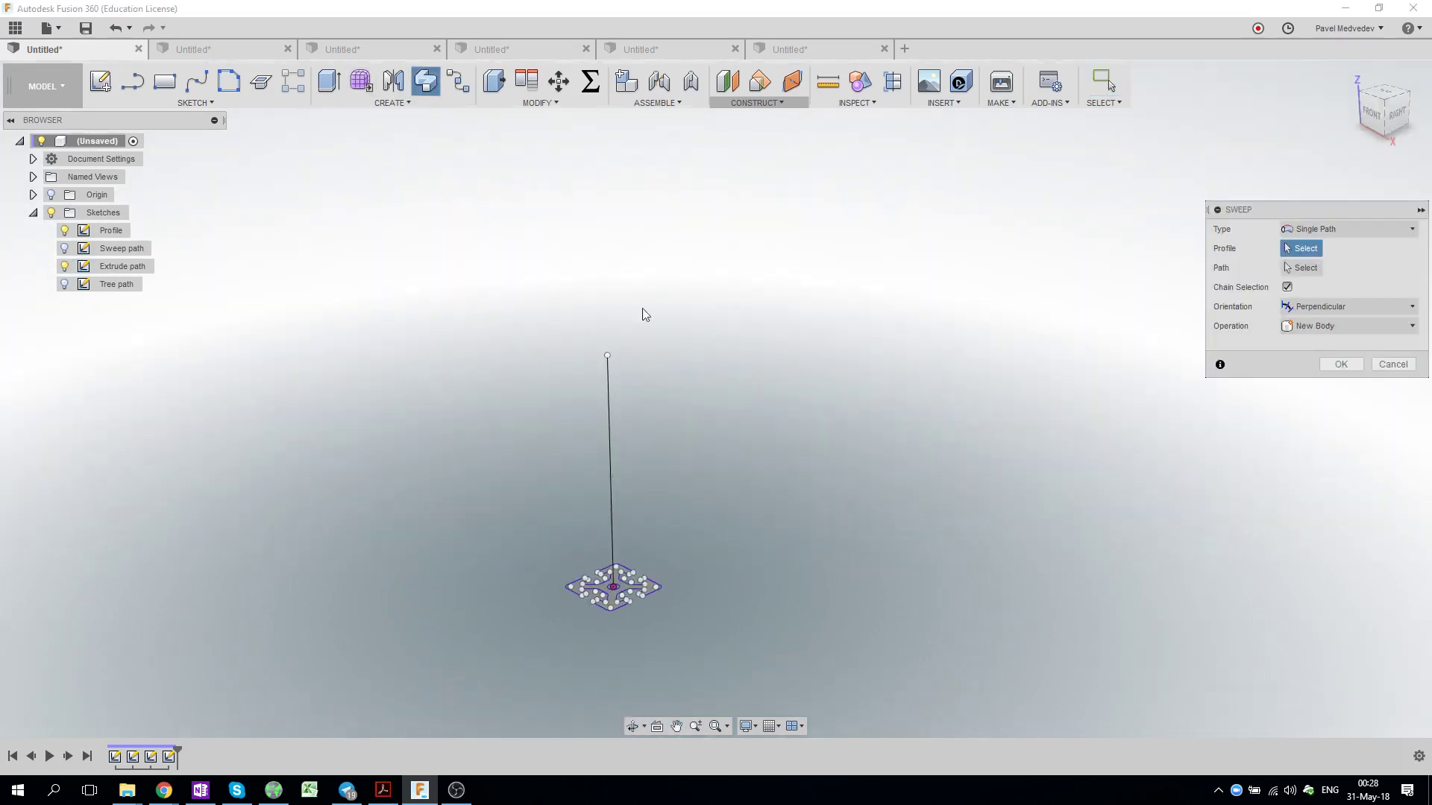
{"action": "left_click", "coordinate": [649, 586]}
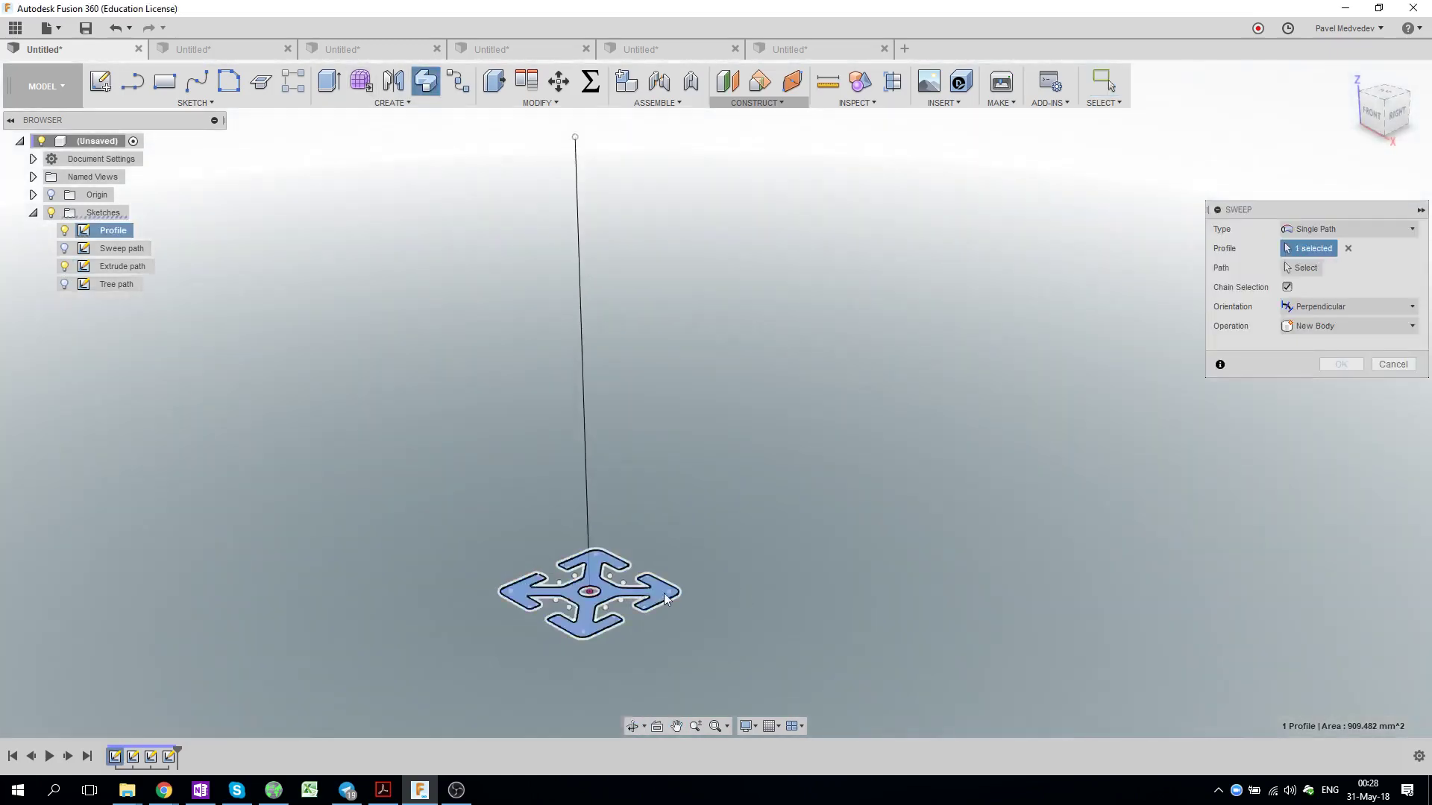
{"action": "scroll", "coordinate": [653, 589], "scroll_direction": "up", "scroll_amount": 3}
{"action": "middle_click_drag", "start_coordinate": [802, 409], "coordinate": [792, 472], "text": "shift"}
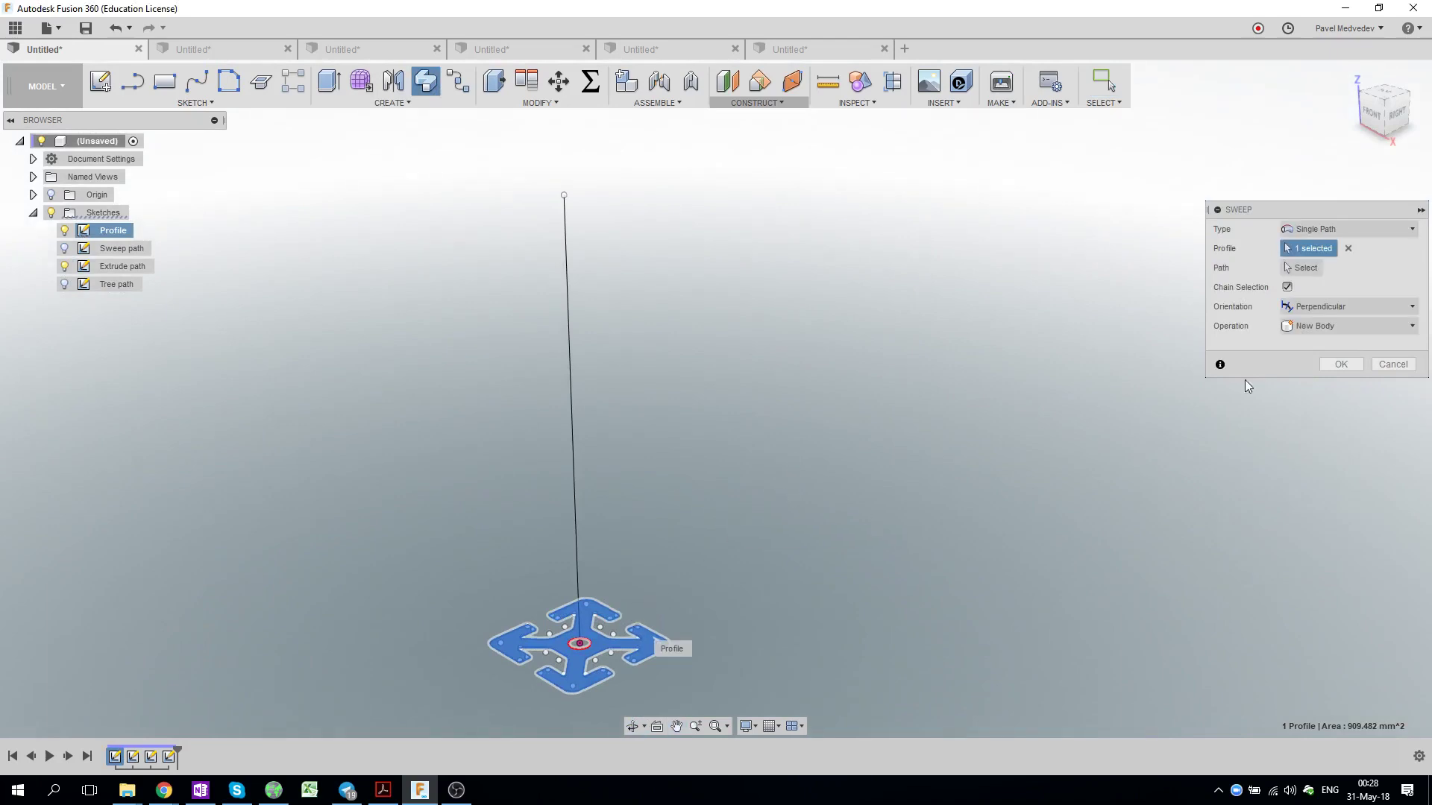
{"action": "left_click", "coordinate": [1301, 268]}
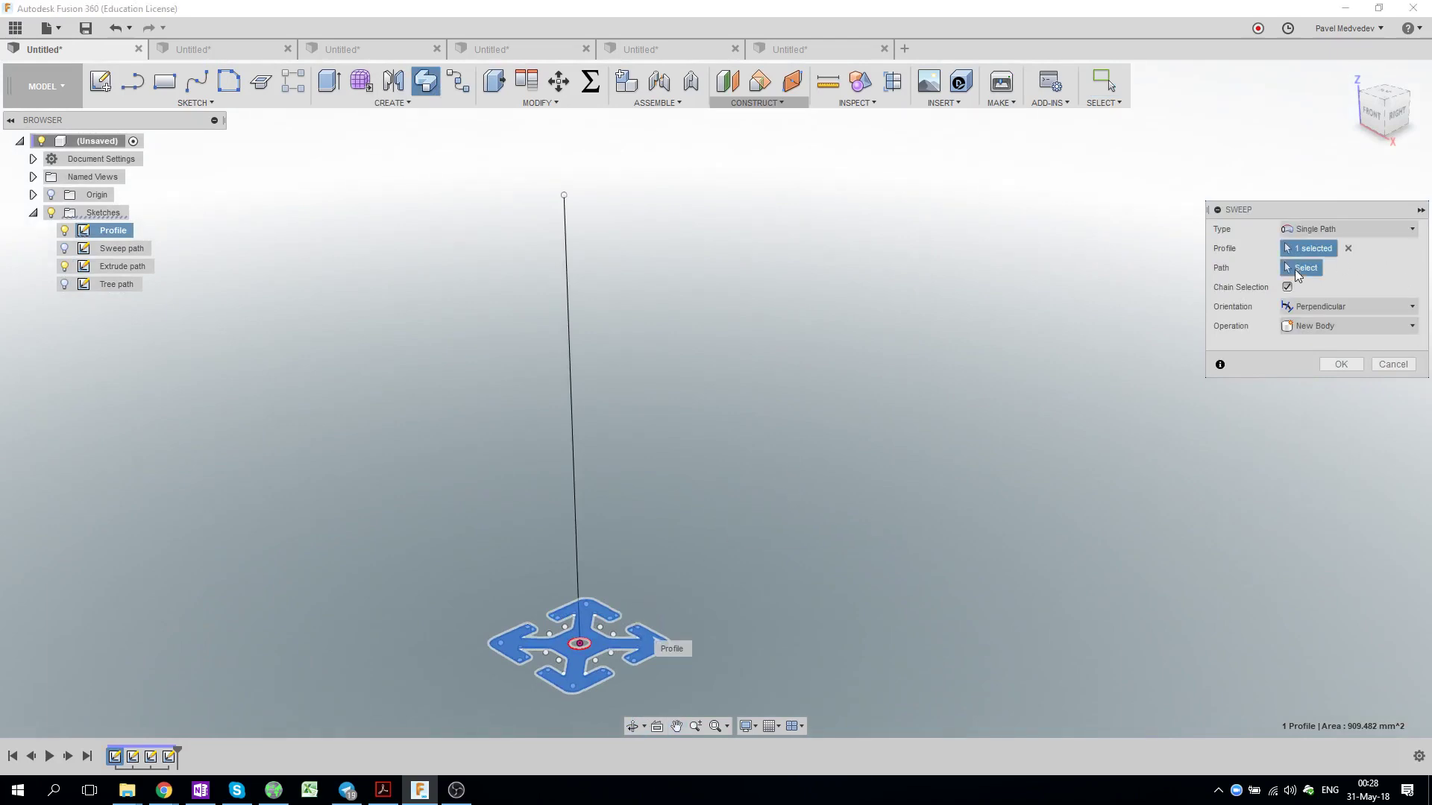
{"action": "left_click", "coordinate": [571, 392]}
{"action": "left_click", "coordinate": [1342, 424]}
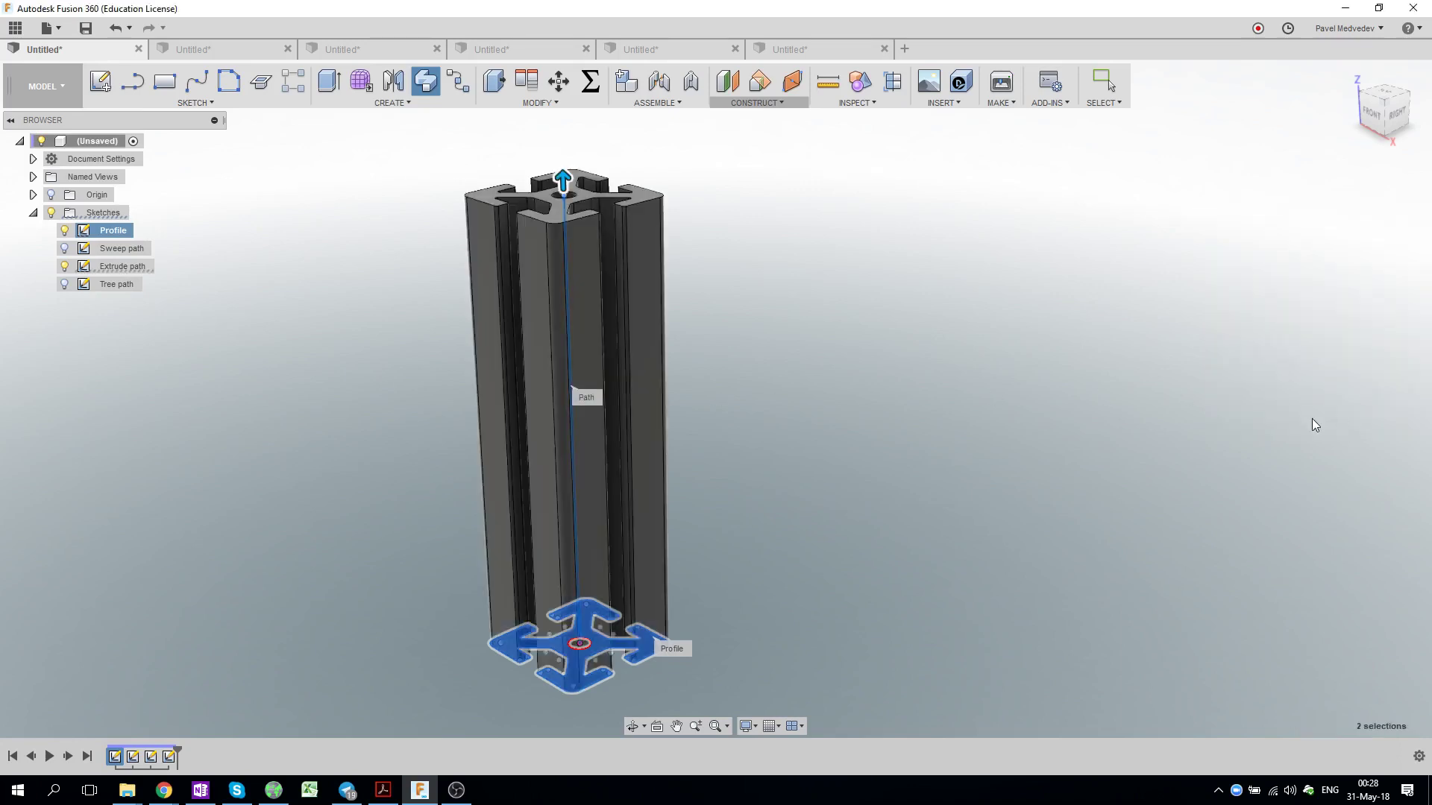
{"action": "left_click", "coordinate": [237, 51]}
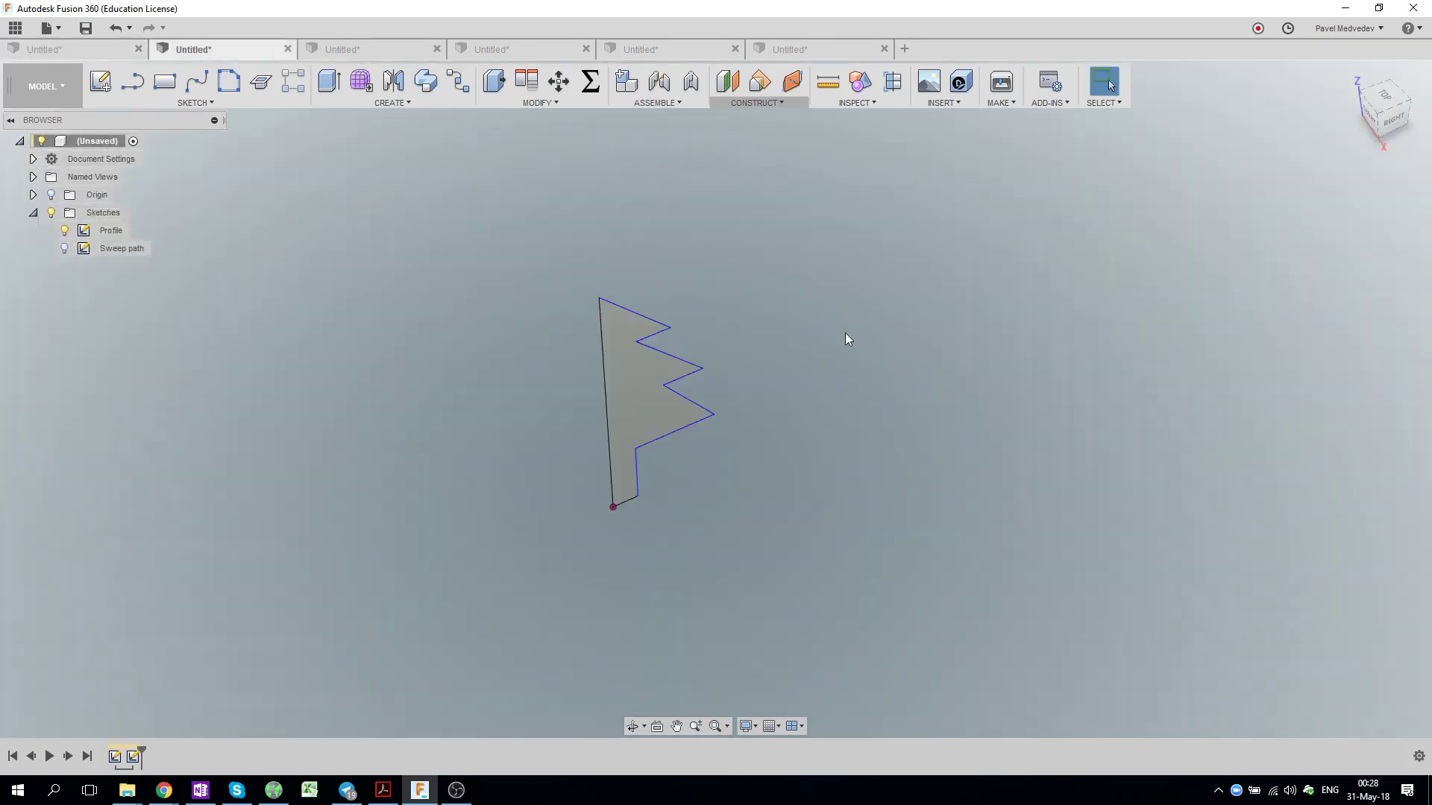
Show the circular Sweep path sketch and orbit to a side view of profile and circle.
{"action": "middle_click_drag", "start_coordinate": [844, 332], "coordinate": [892, 372]}
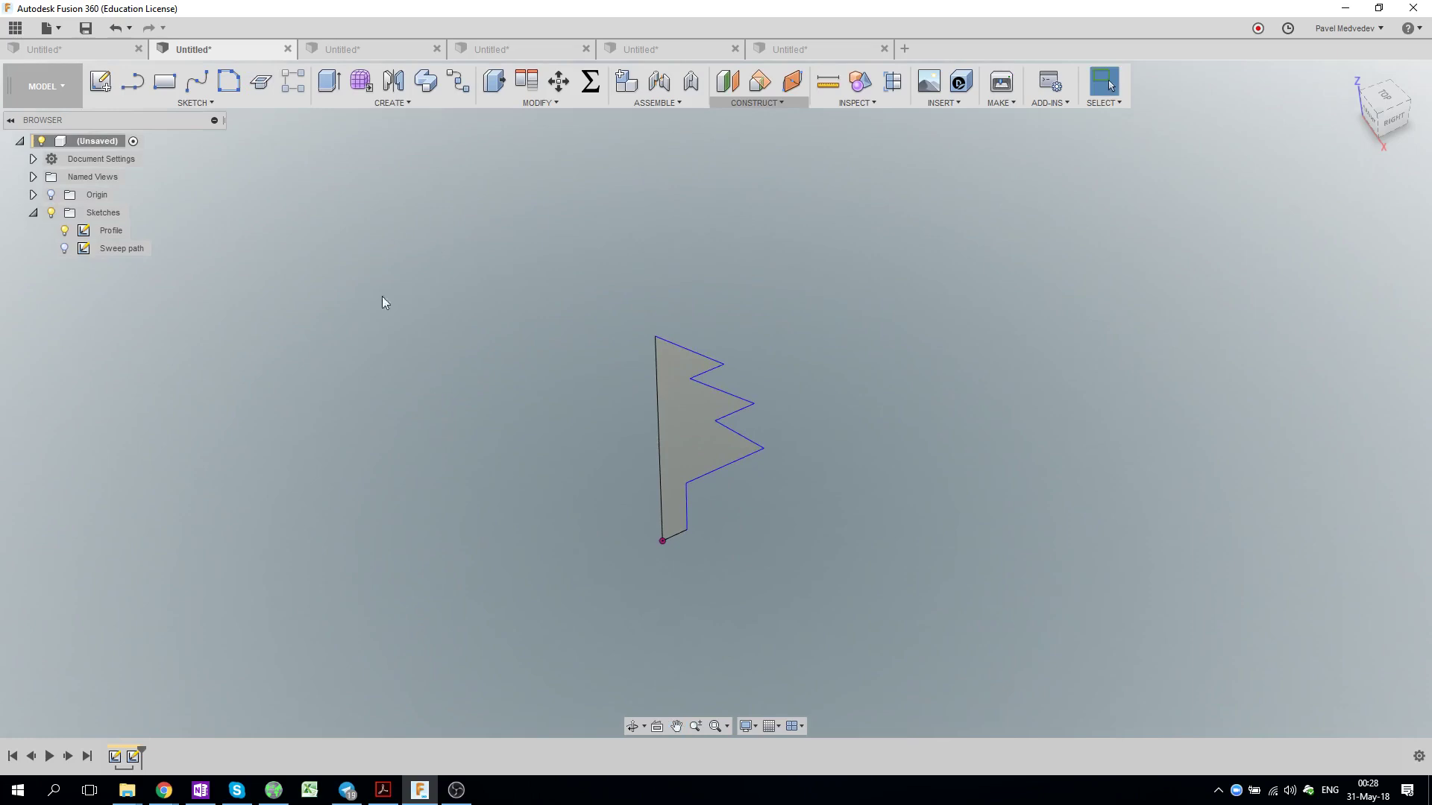
{"action": "left_click", "coordinate": [65, 248]}
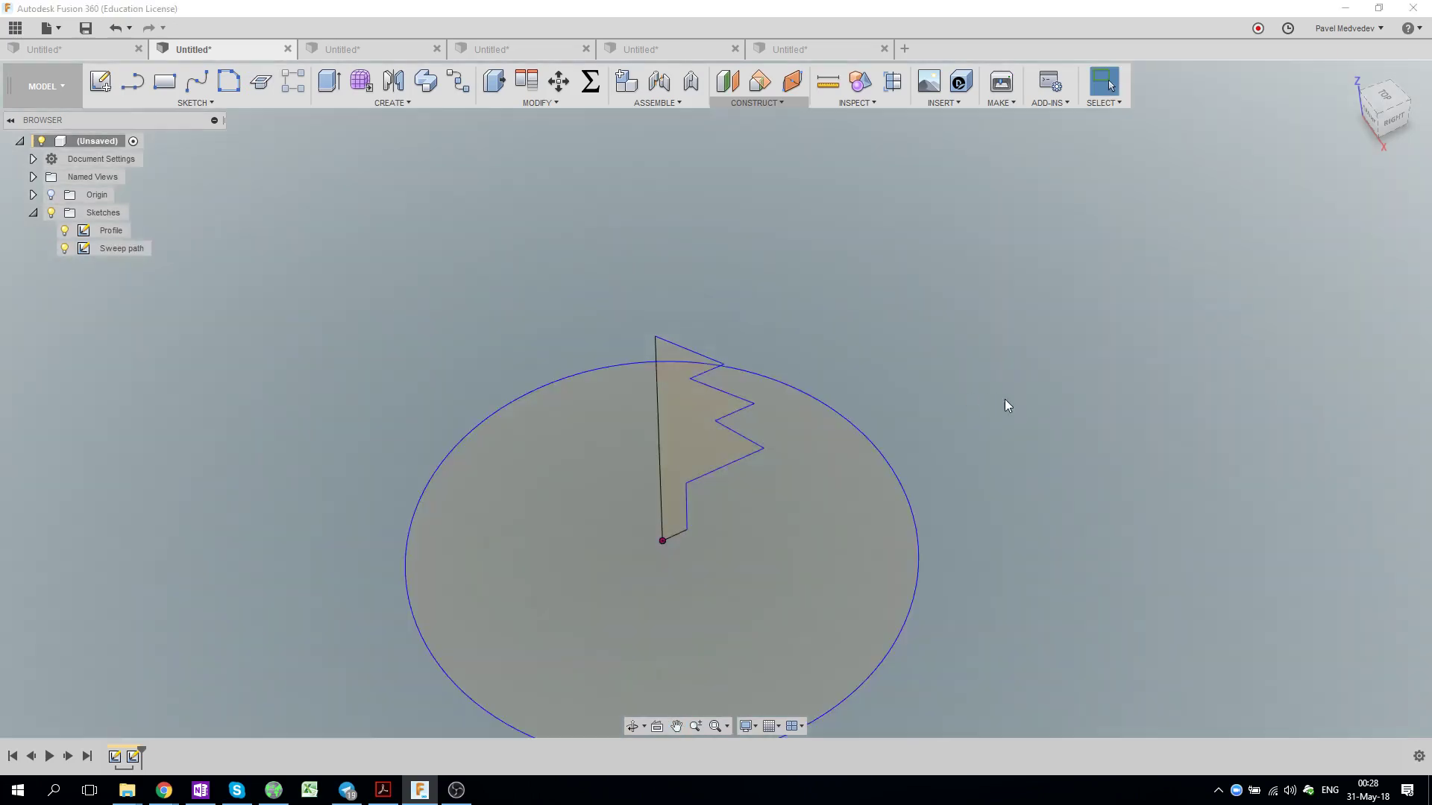
{"action": "mouse_move", "coordinate": [1004, 405]}
{"action": "middle_mouse_down", "text": "shift"}
{"action": "mouse_move", "coordinate": [974, 355]}
{"action": "mouse_move", "coordinate": [1017, 460]}
{"action": "mouse_move", "coordinate": [972, 395]}
{"action": "mouse_move", "coordinate": [933, 386]}
{"action": "mouse_move", "coordinate": [1004, 412]}
{"action": "middle_mouse_up", "text": "shift"}
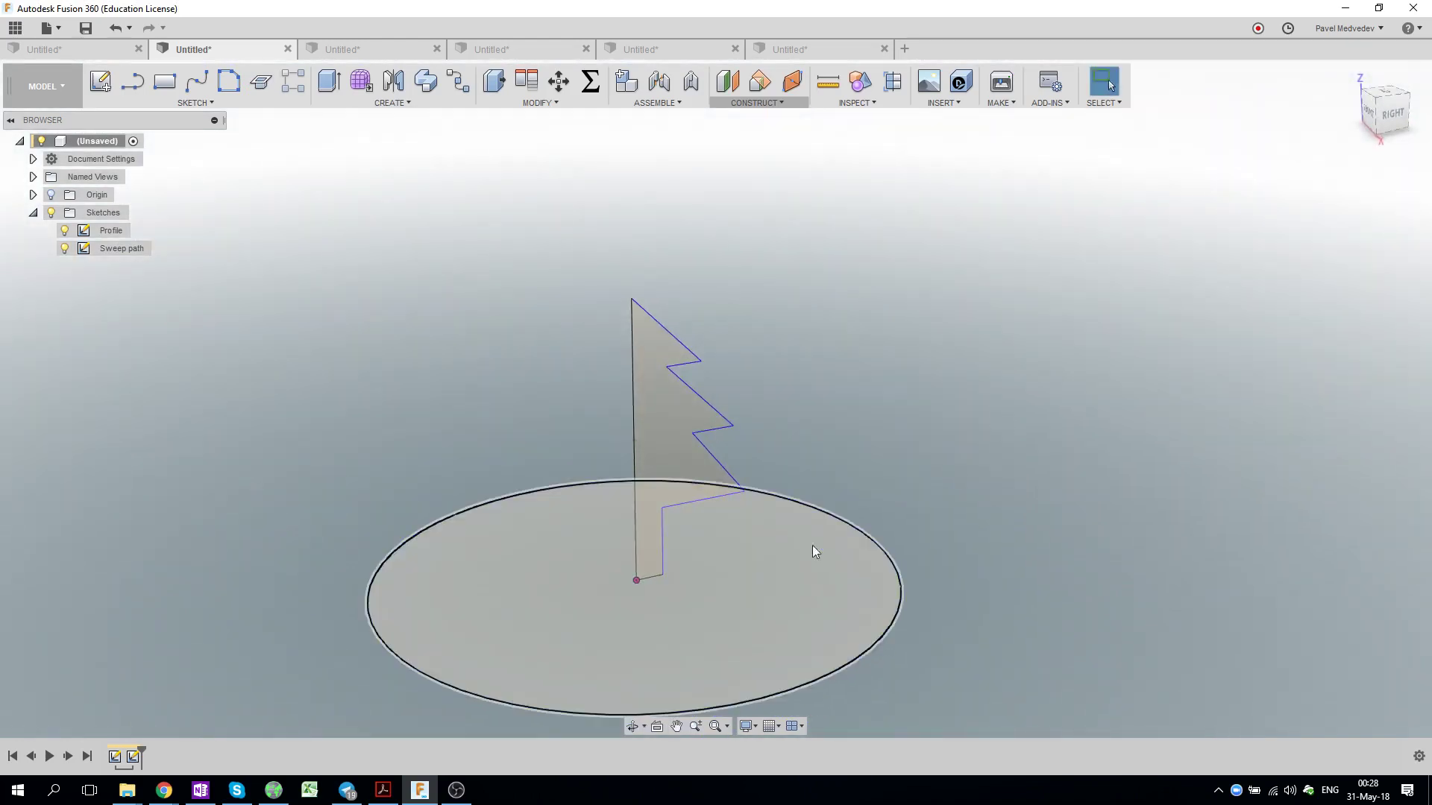
{"action": "left_click", "coordinate": [634, 580]}
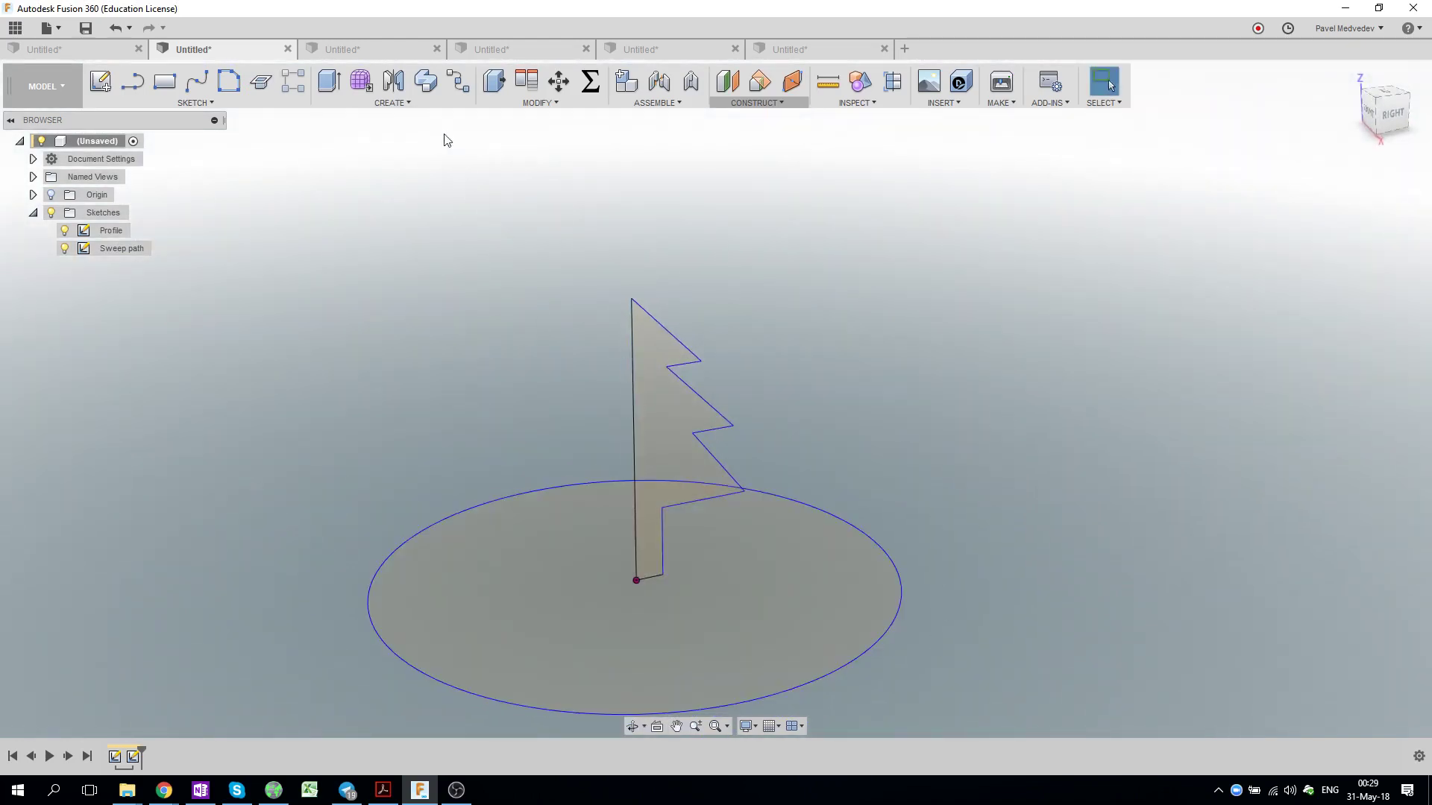
Sweep the sawtooth profile around the circle into a three-tiered cone tree, then orbit it.
{"action": "left_click", "coordinate": [425, 84]}
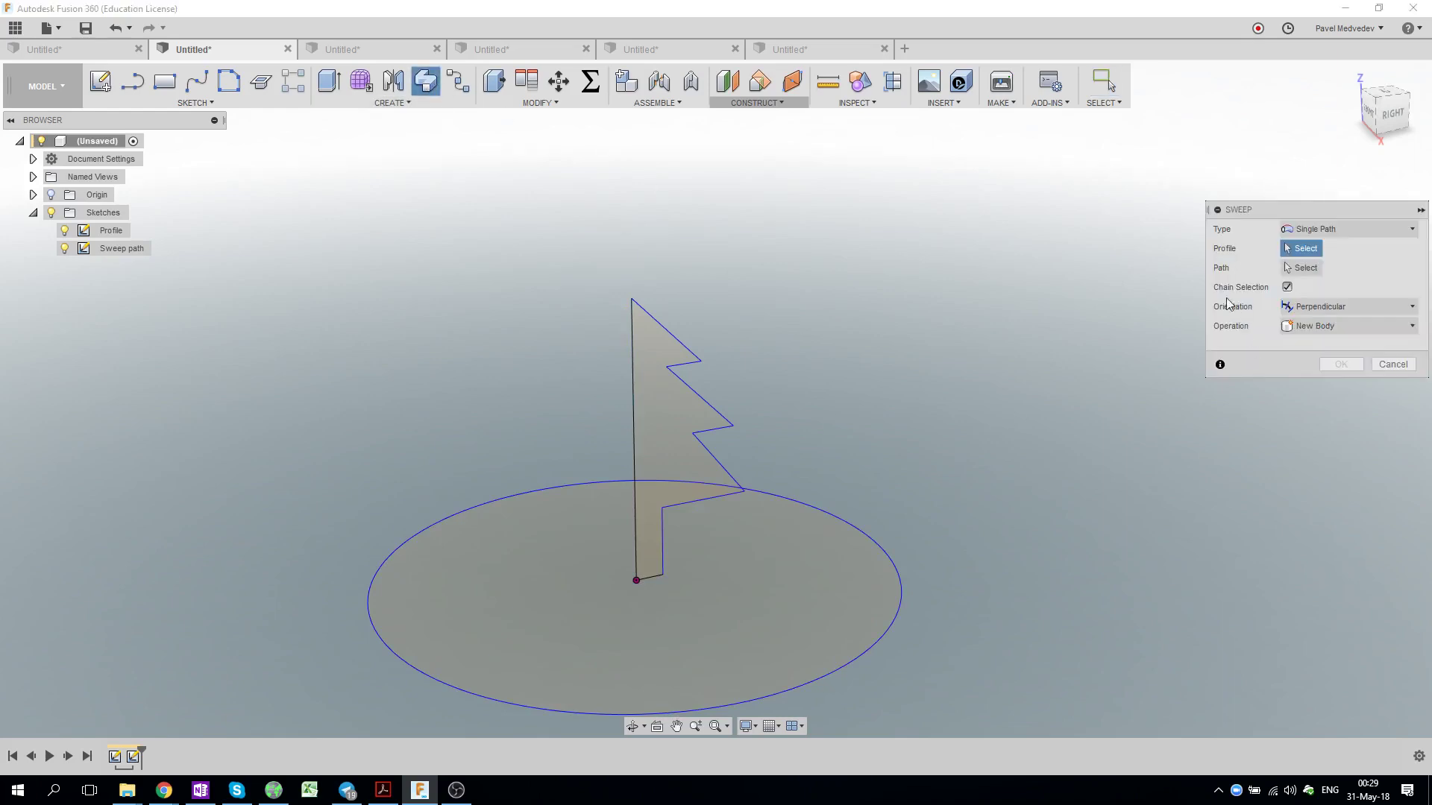
{"action": "left_click", "coordinate": [712, 410]}
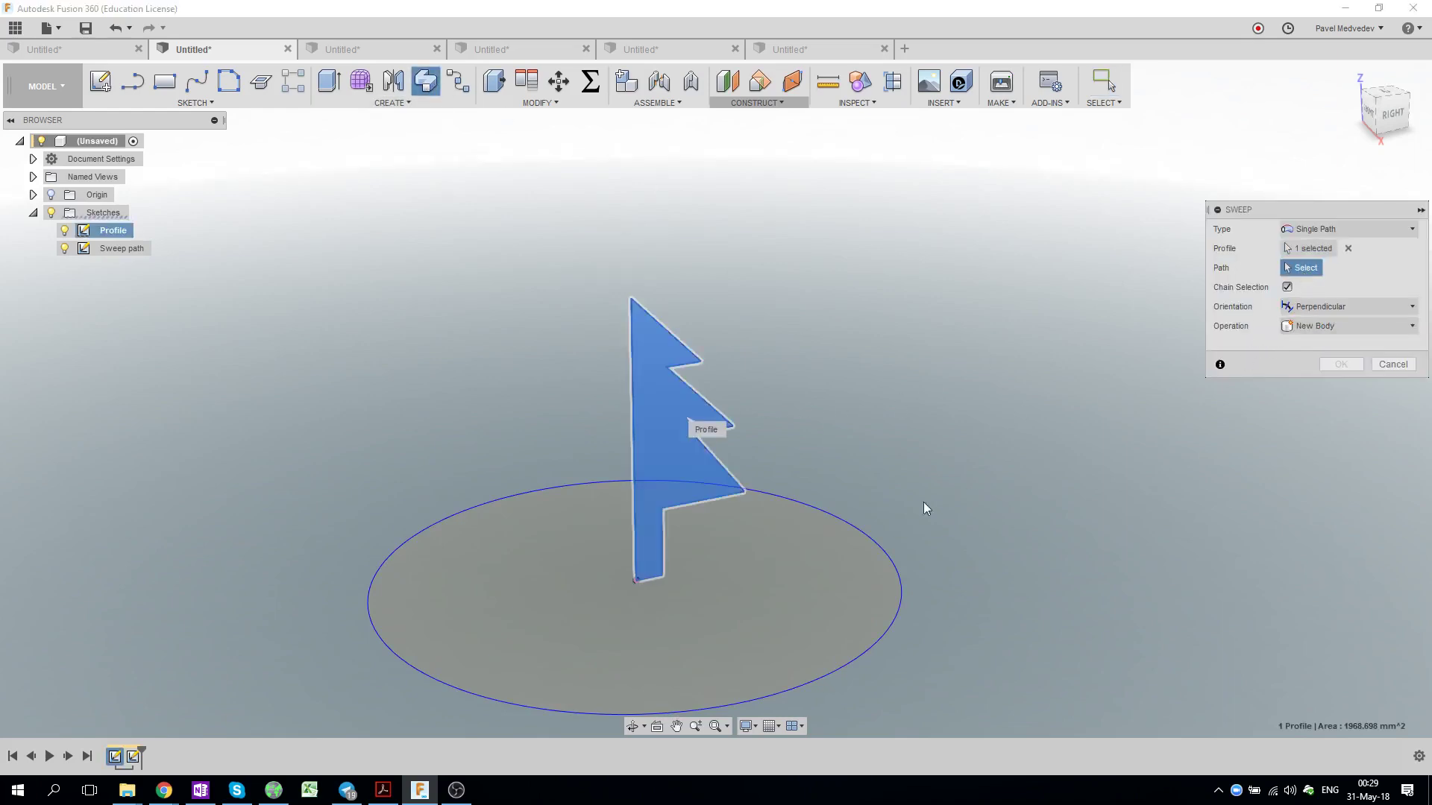
{"action": "left_click", "coordinate": [886, 542]}
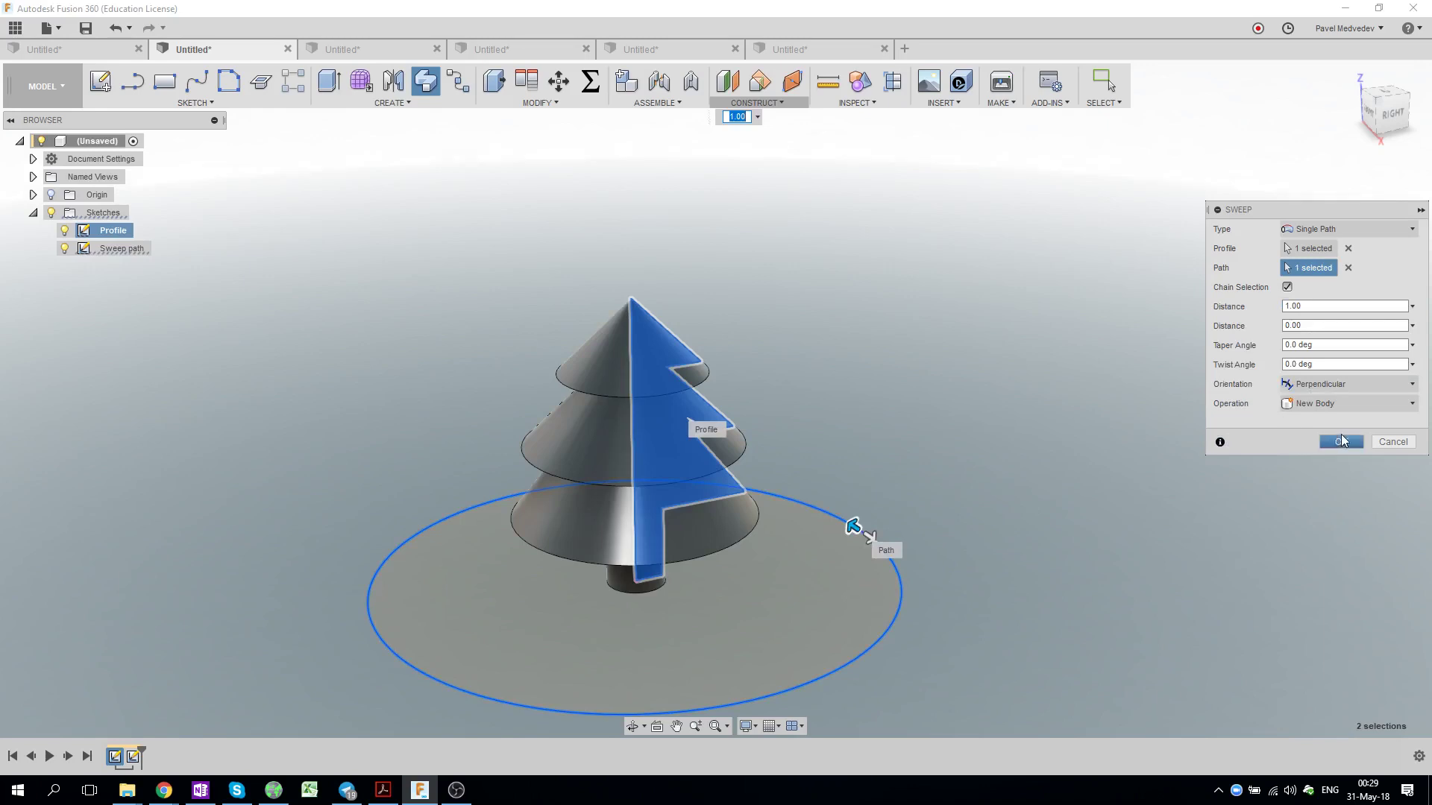
{"action": "left_click", "coordinate": [1339, 440]}
{"action": "mouse_move", "coordinate": [992, 487]}
{"action": "middle_mouse_down", "text": "shift"}
{"action": "mouse_move", "coordinate": [926, 445]}
{"action": "mouse_move", "coordinate": [969, 422]}
{"action": "mouse_move", "coordinate": [1016, 487]}
{"action": "middle_mouse_up", "text": "shift"}
{"action": "key", "text": "Escape"}
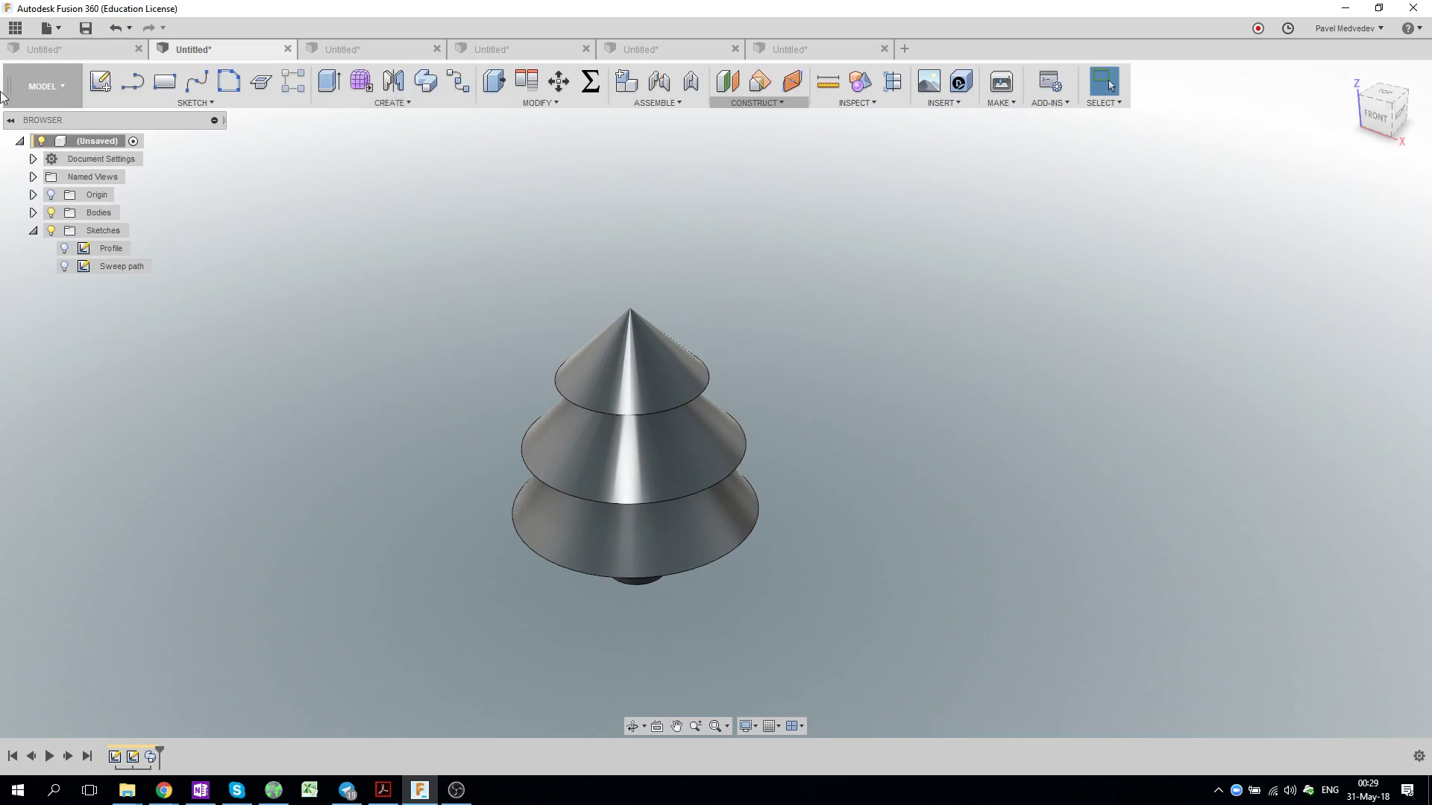
{"action": "left_click", "coordinate": [45, 86]}
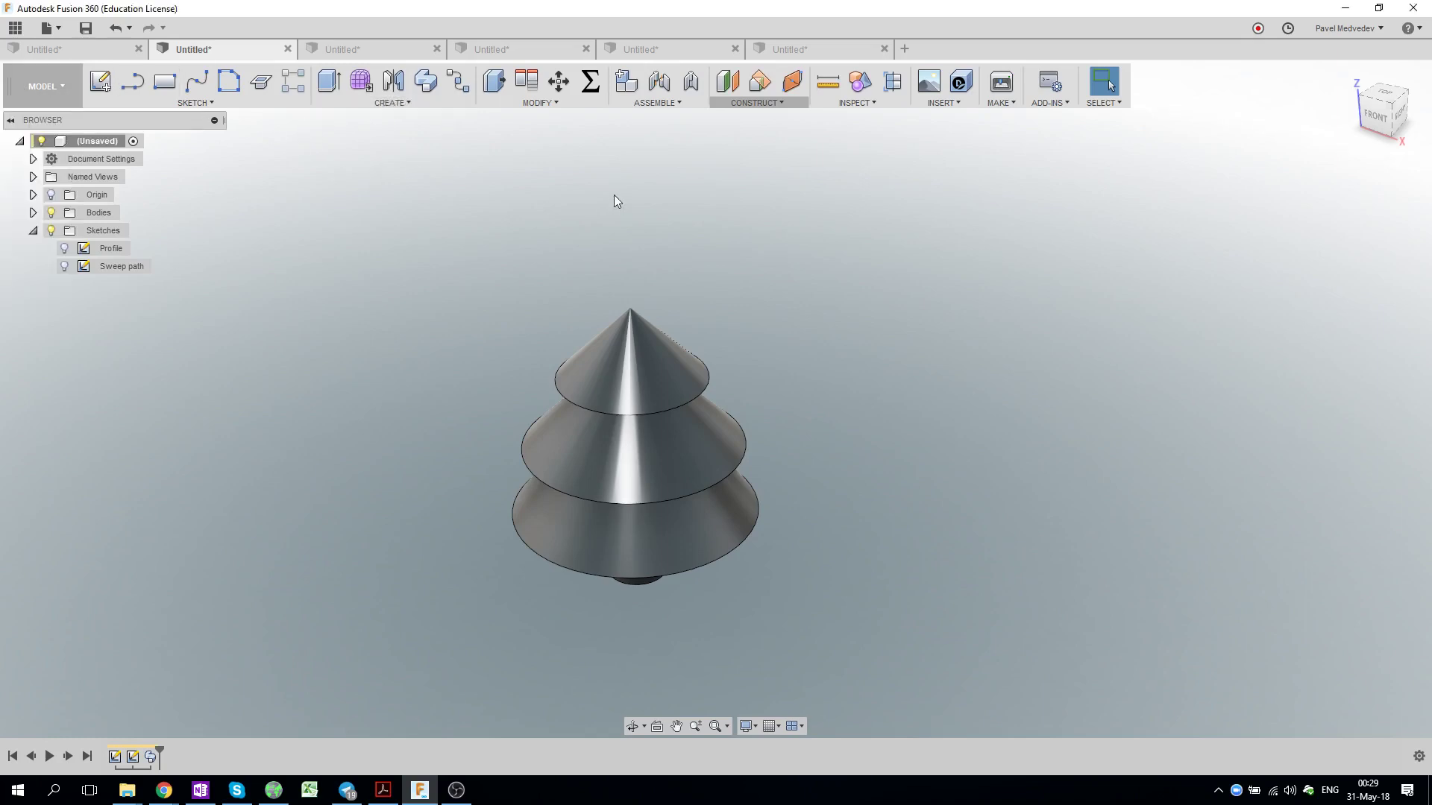